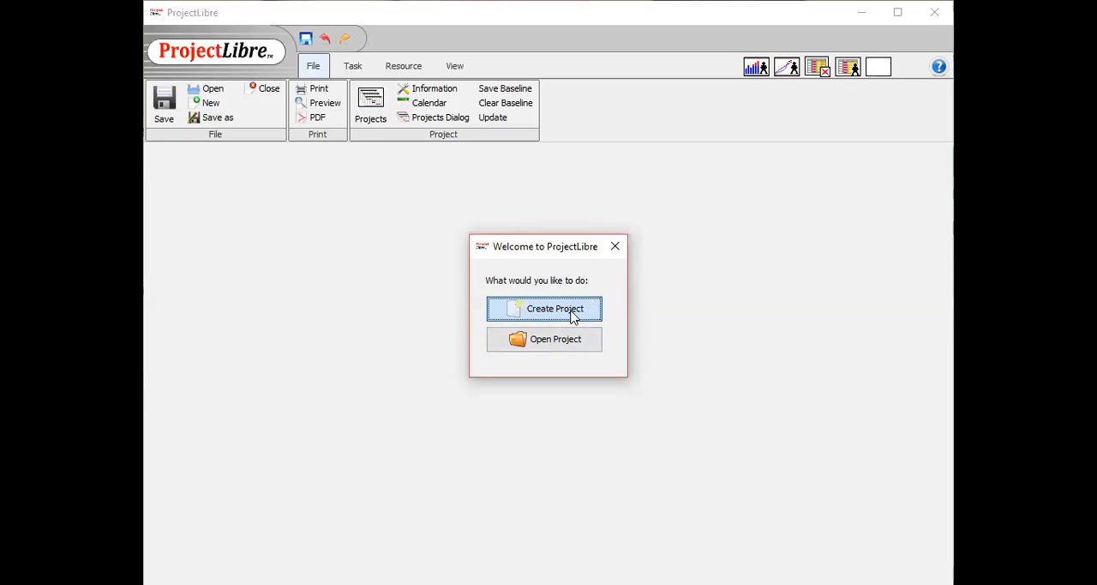
Start a new project named Web design plan and fill in the manager's name.
click(574, 317)
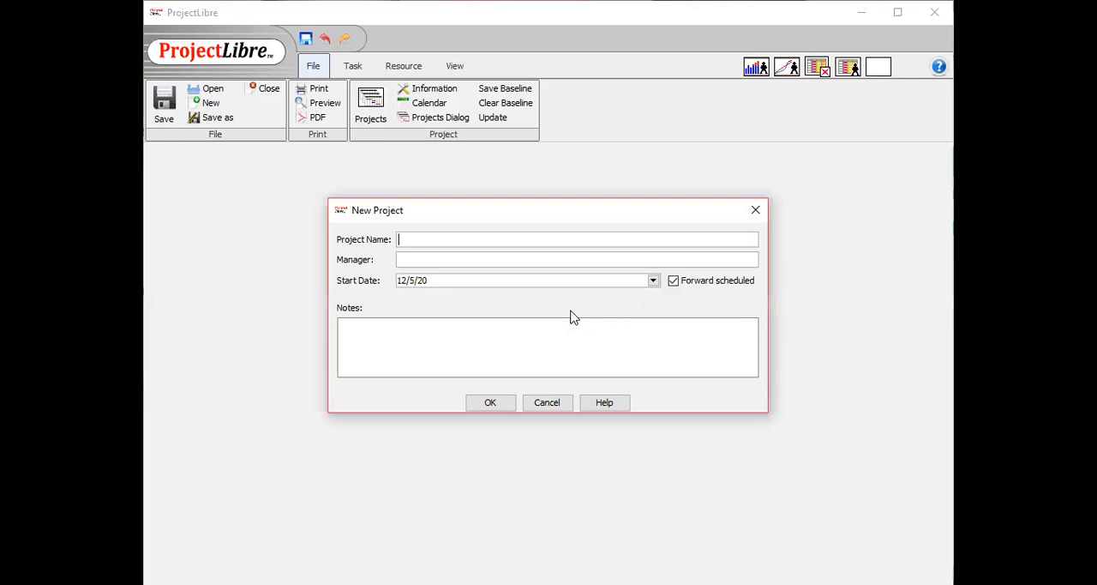
click(402, 238)
click(408, 327)
click(414, 239)
text(Weld)
text(esign pl)
text(an)
text(Pawan)
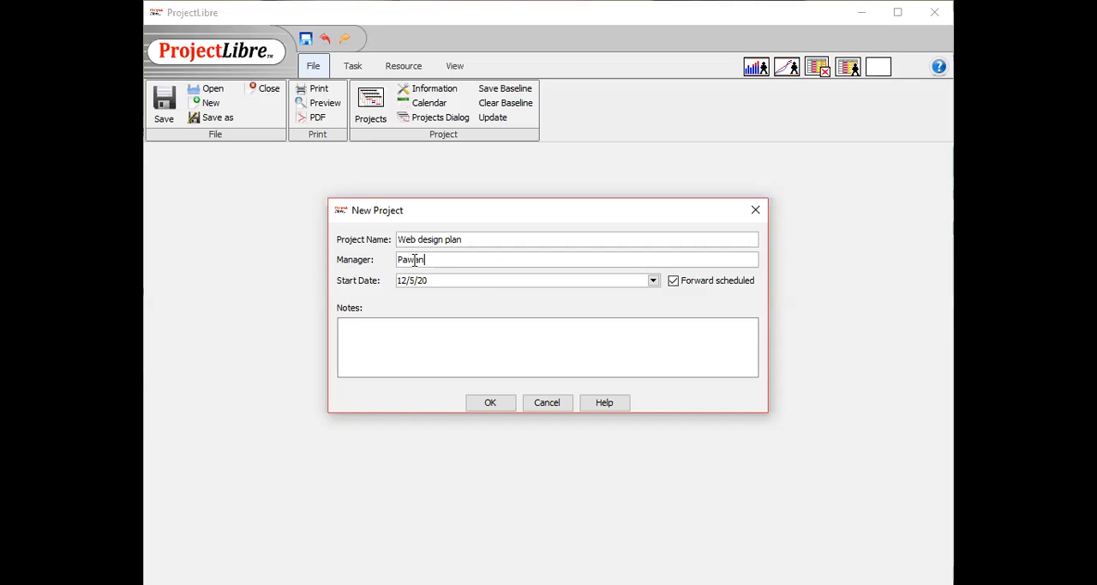
text(deep)
click(427, 283)
click(674, 281)
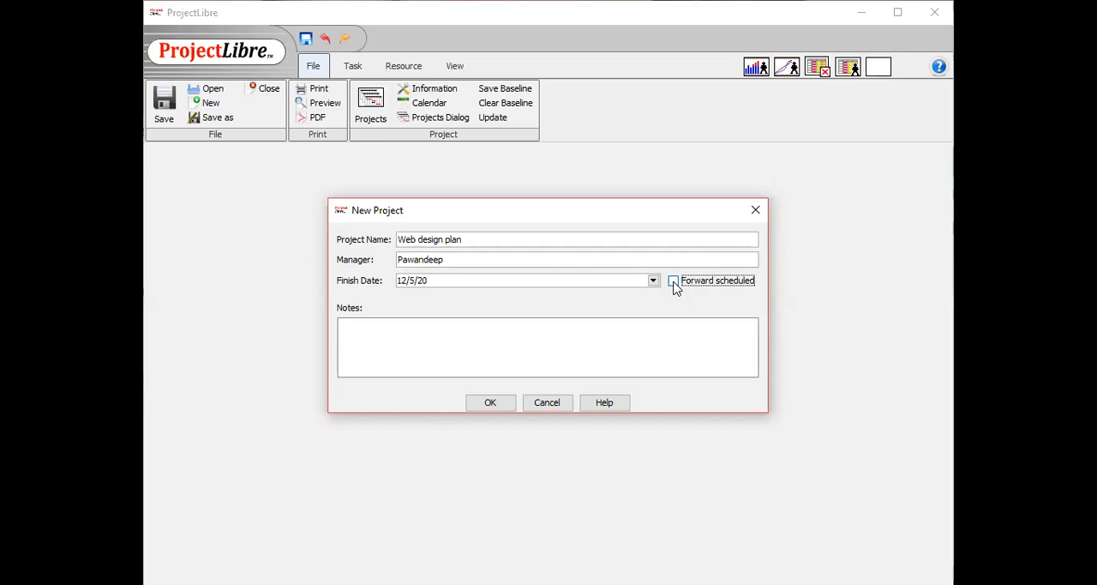
click(654, 280)
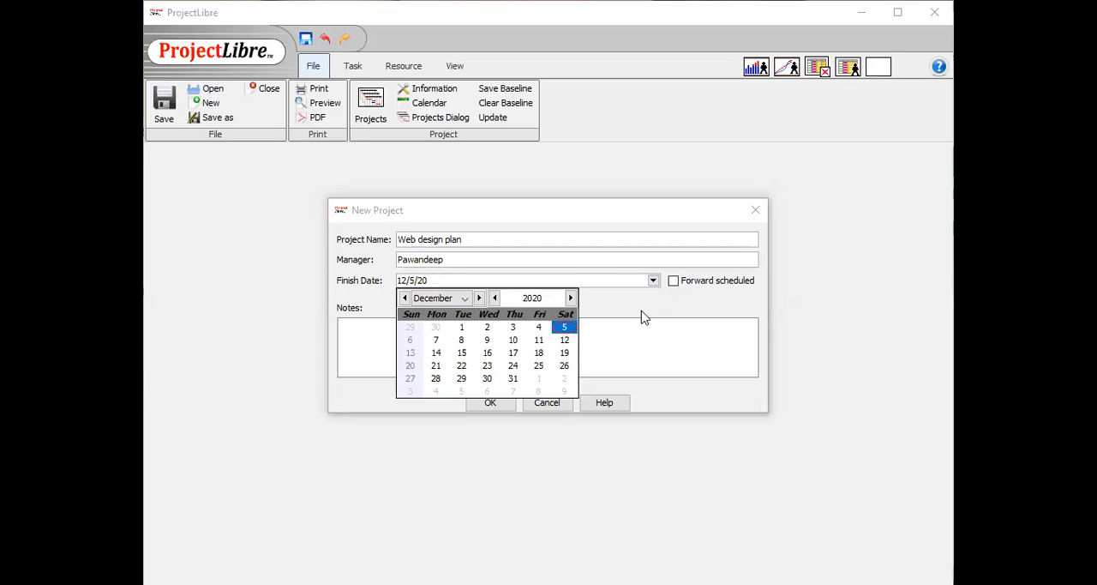
click(661, 305)
click(674, 281)
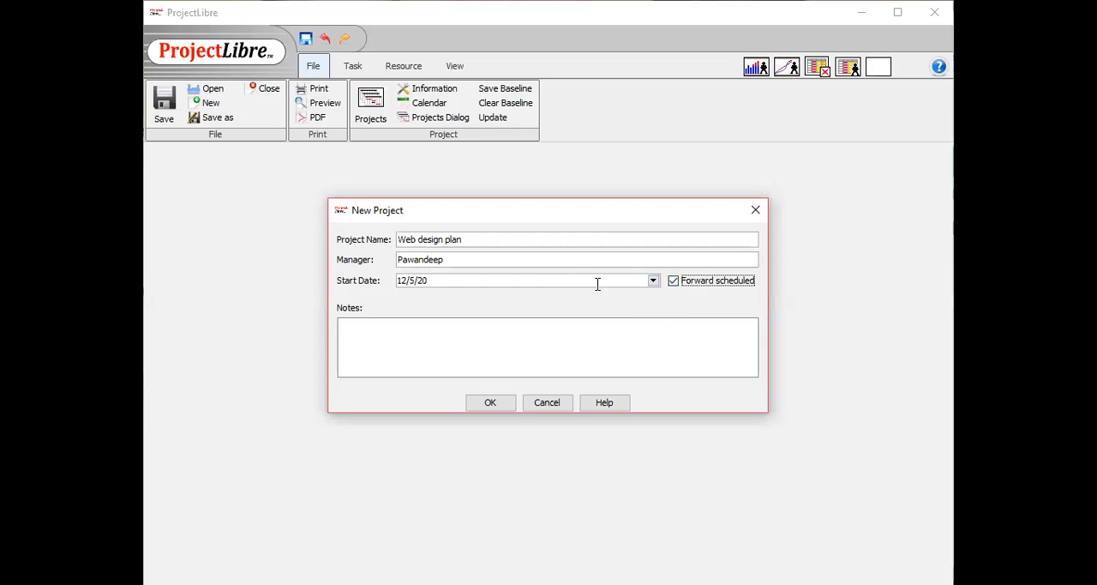
Create the project and add the first task, Gather requirements.
click(502, 403)
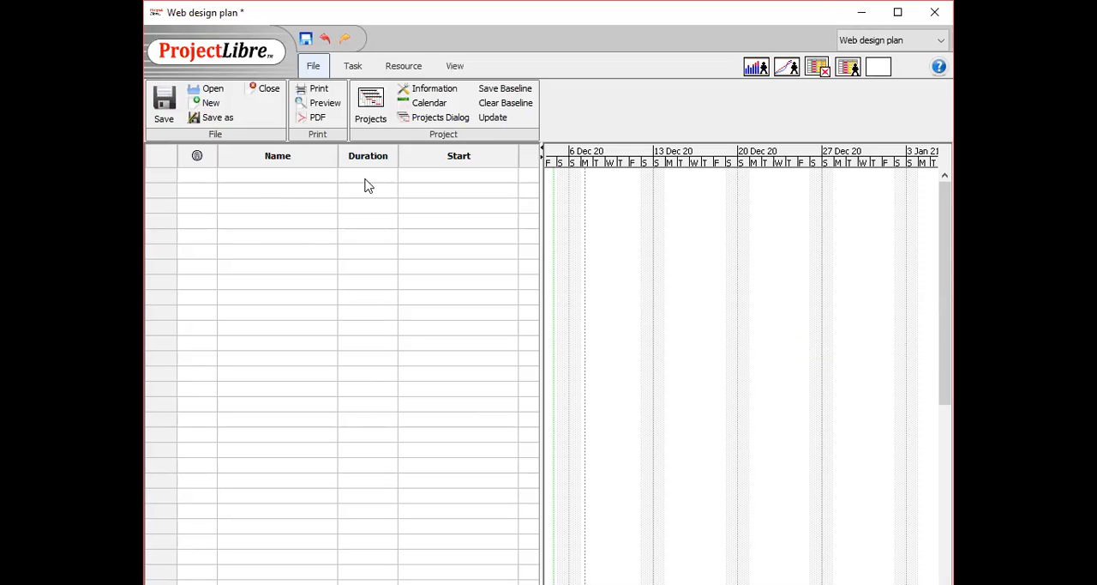
click(288, 174)
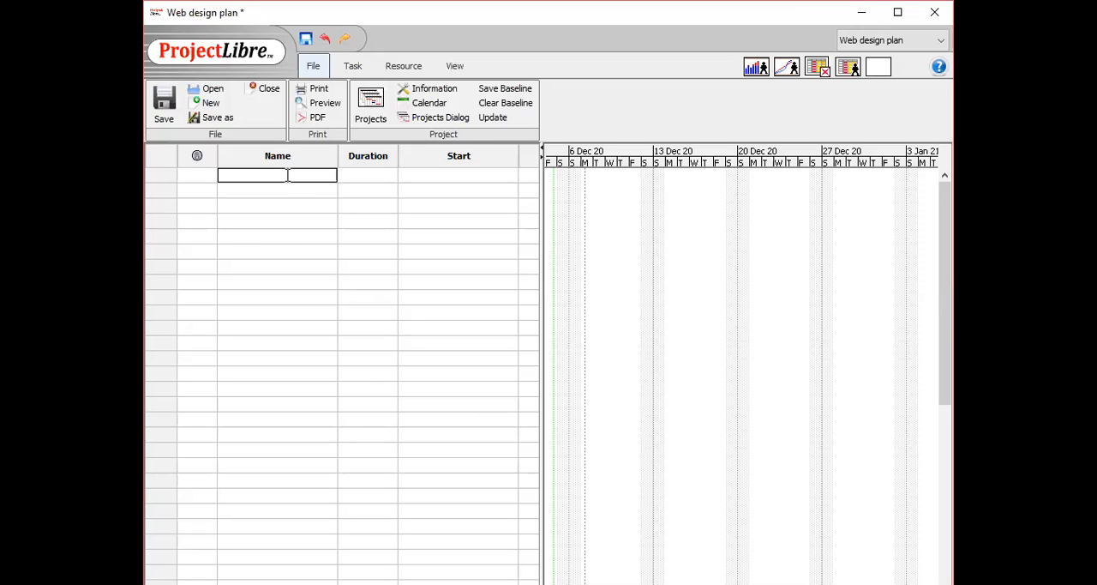
text(Gather requirements)
key(Return)
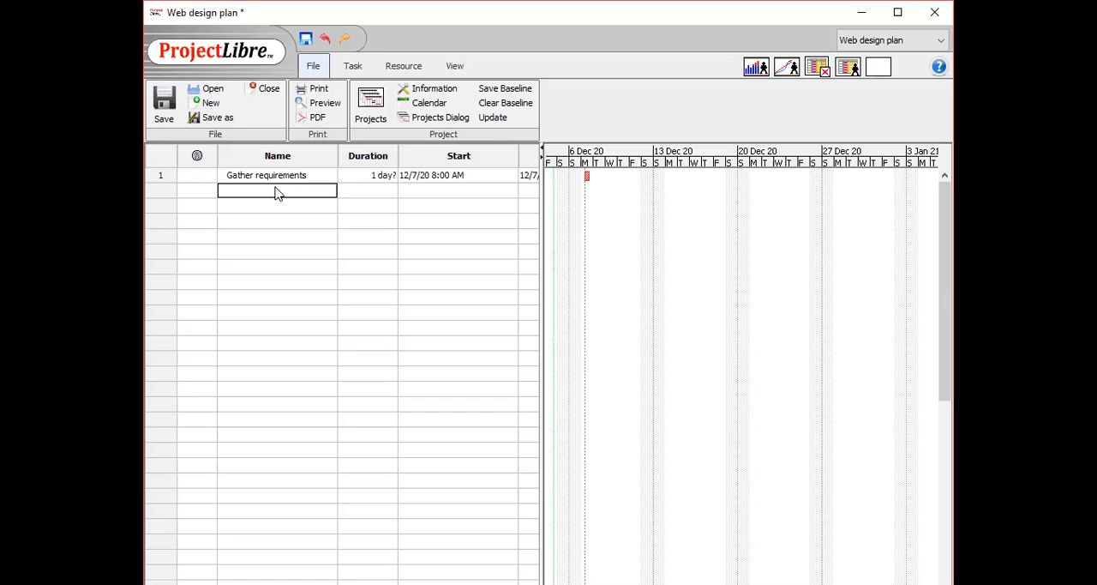
Add the tasks Design and Implementation below Gather requirements.
text(Design)
key(Return)
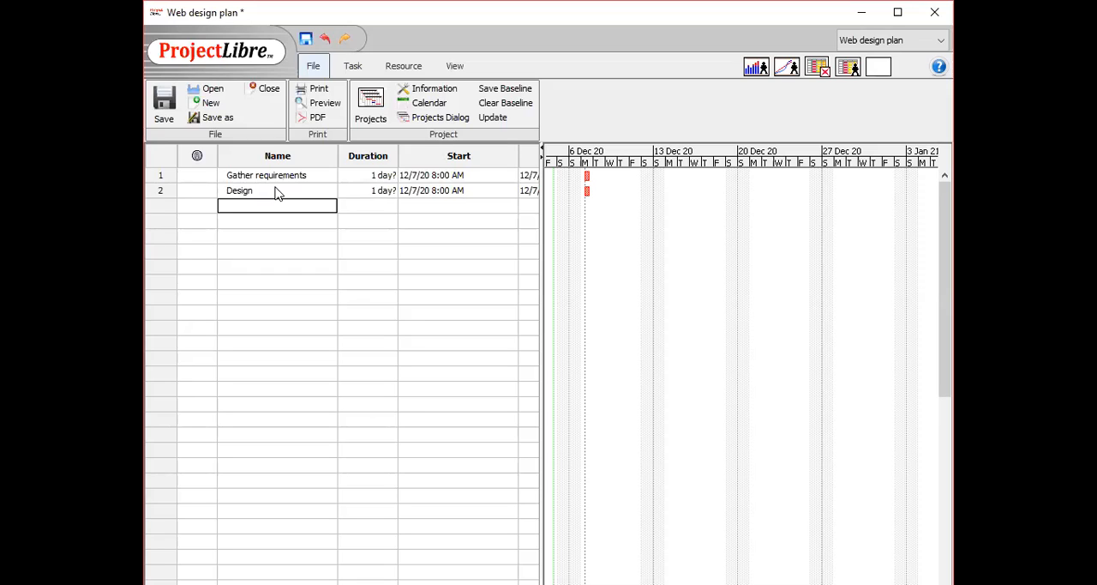
text(Implementation)
click(273, 221)
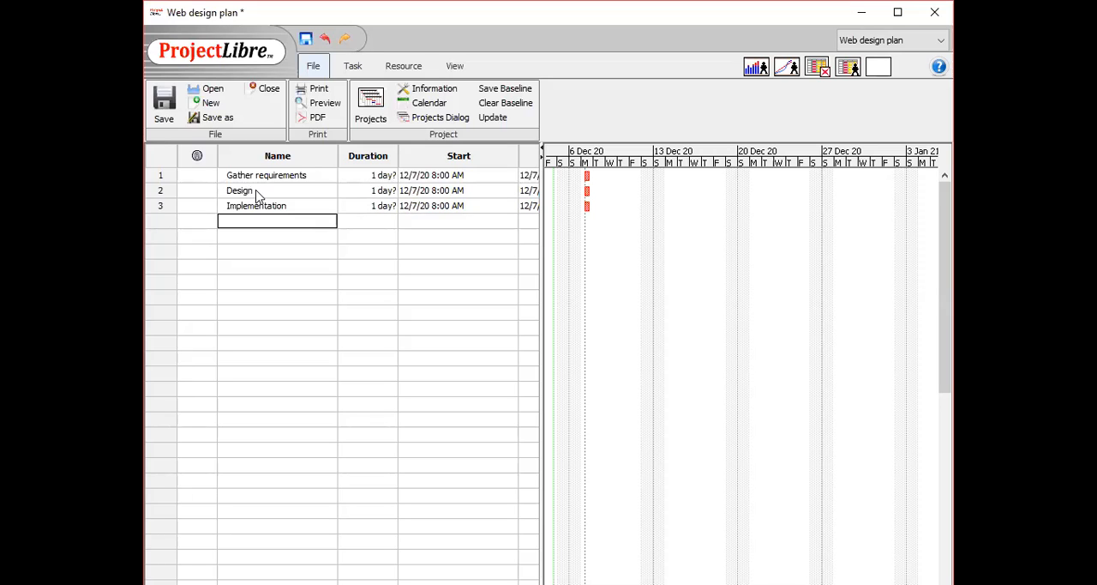
Insert new rows above Design and add the task Meet customer there.
double_click(256, 190)
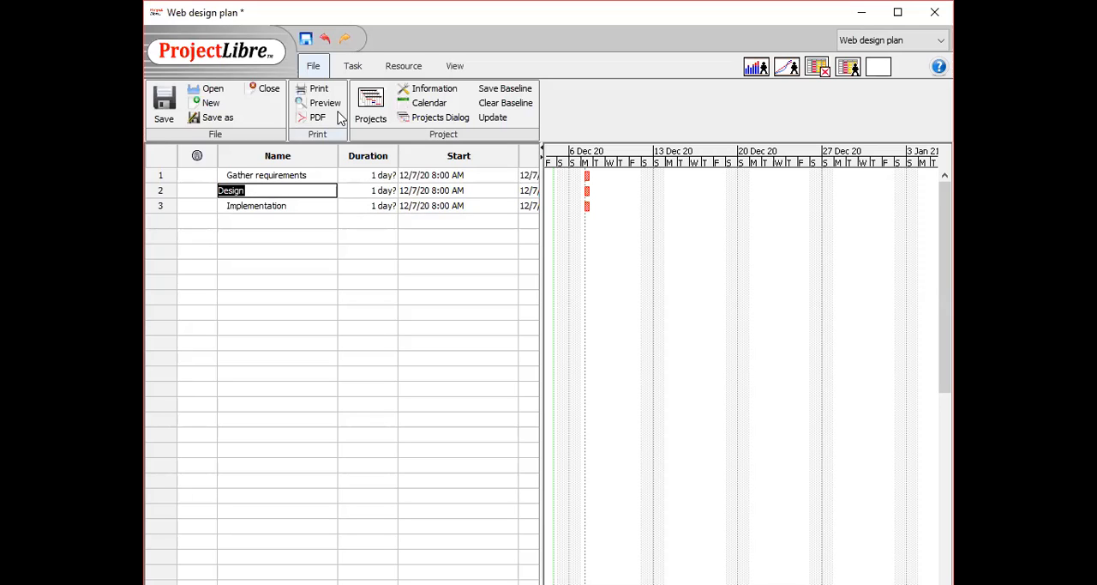
click(362, 74)
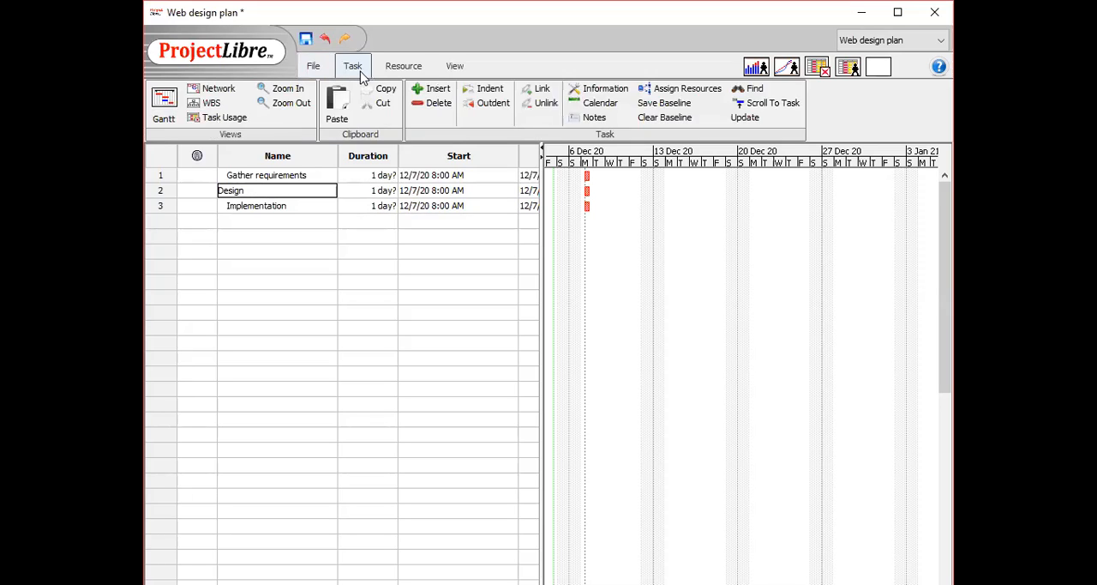
click(436, 90)
click(436, 90)
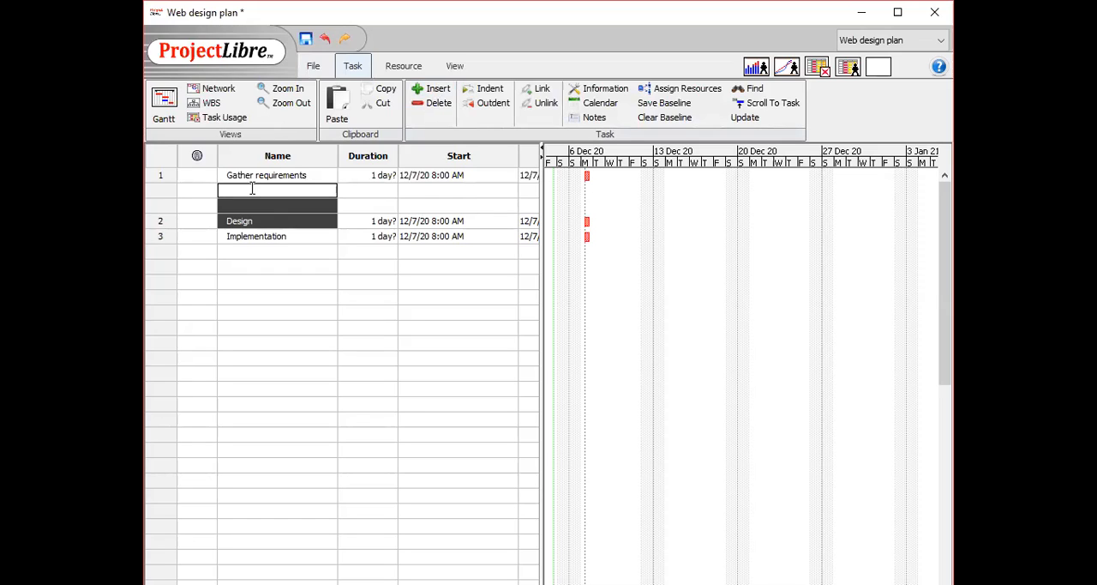
text(Meet customer)
key(Return)
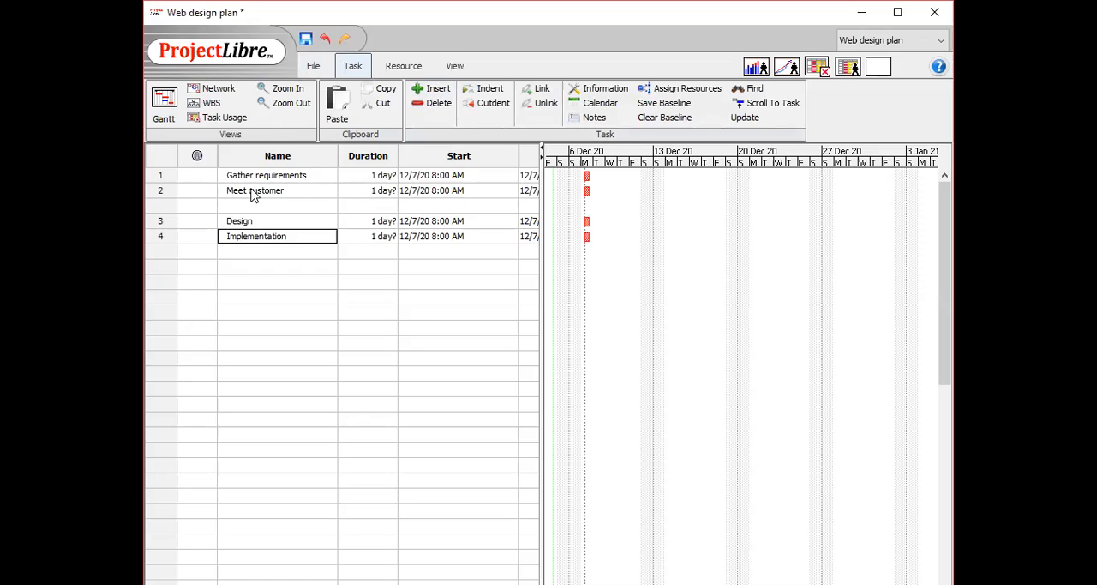
Add the task Required documents in the blank row below Meet customer.
click(249, 204)
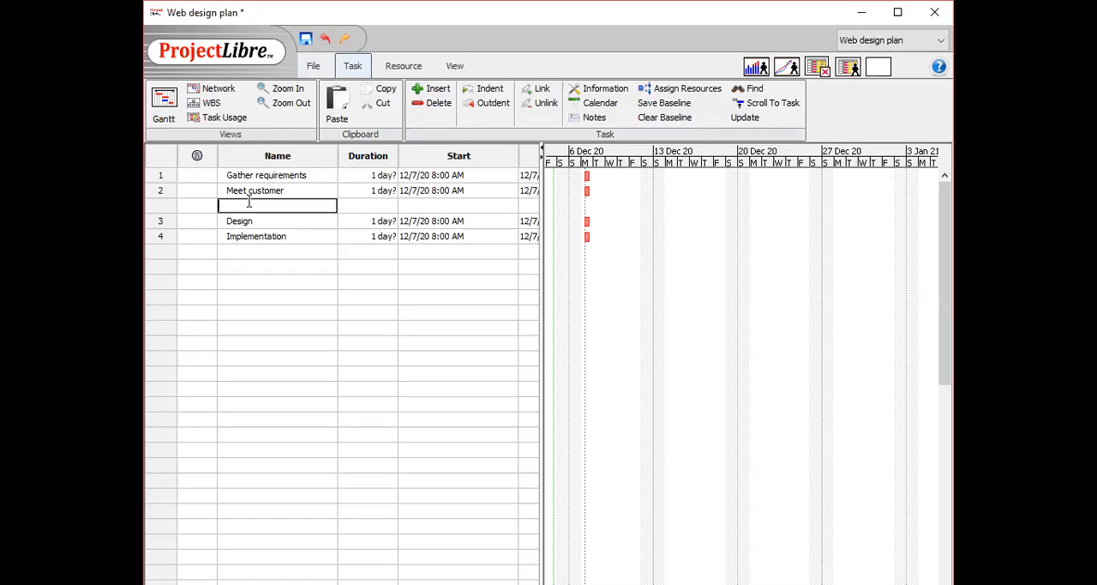
text(Require)
text(m)
text( docum)
text(ents)
click(249, 217)
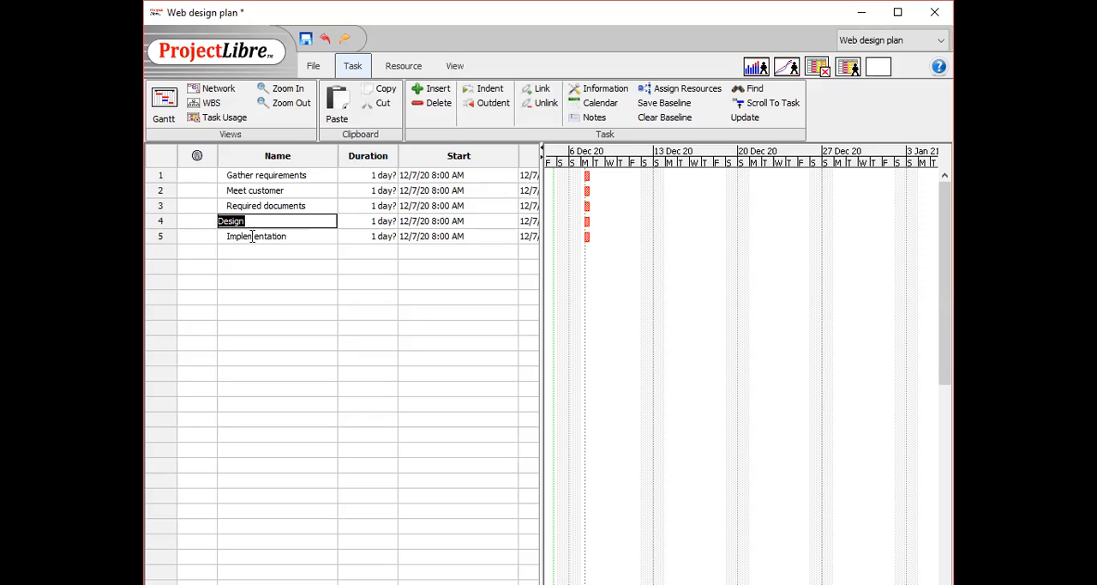
Insert new rows above Implementation and add the task Detailed design there.
click(254, 238)
click(348, 67)
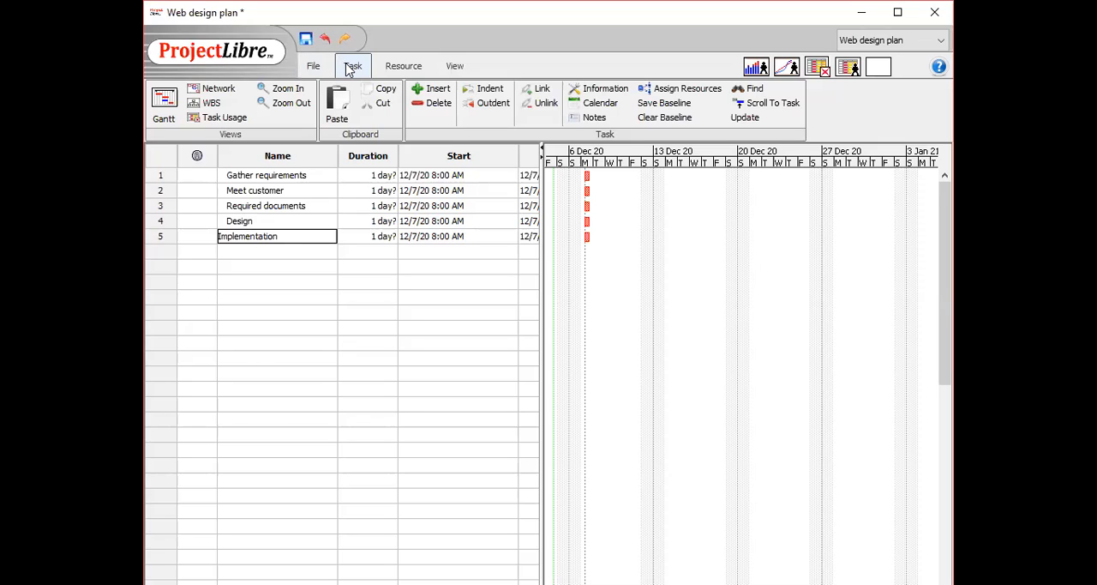
click(428, 88)
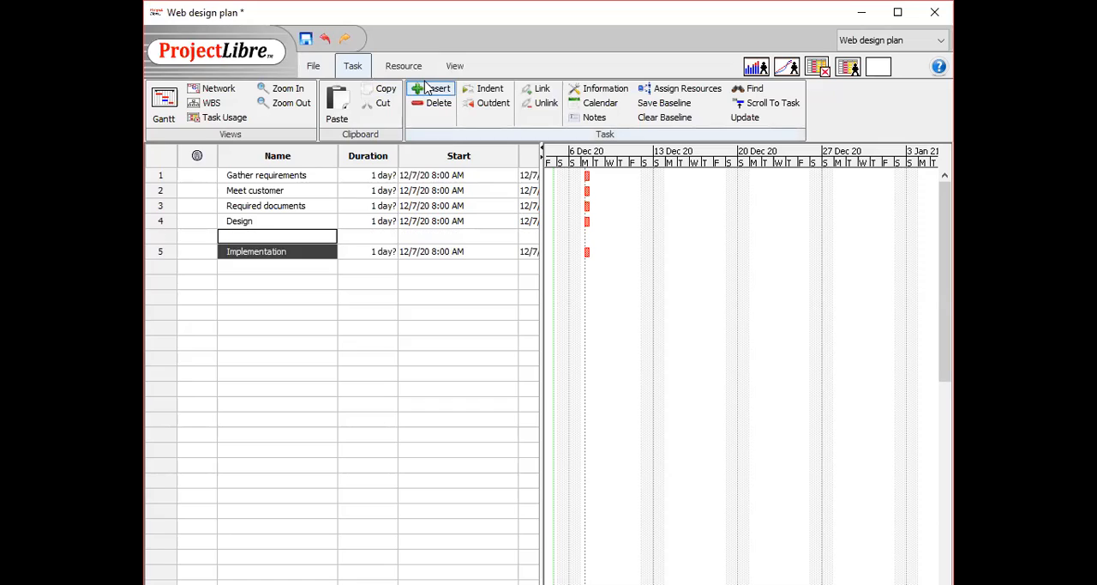
click(428, 88)
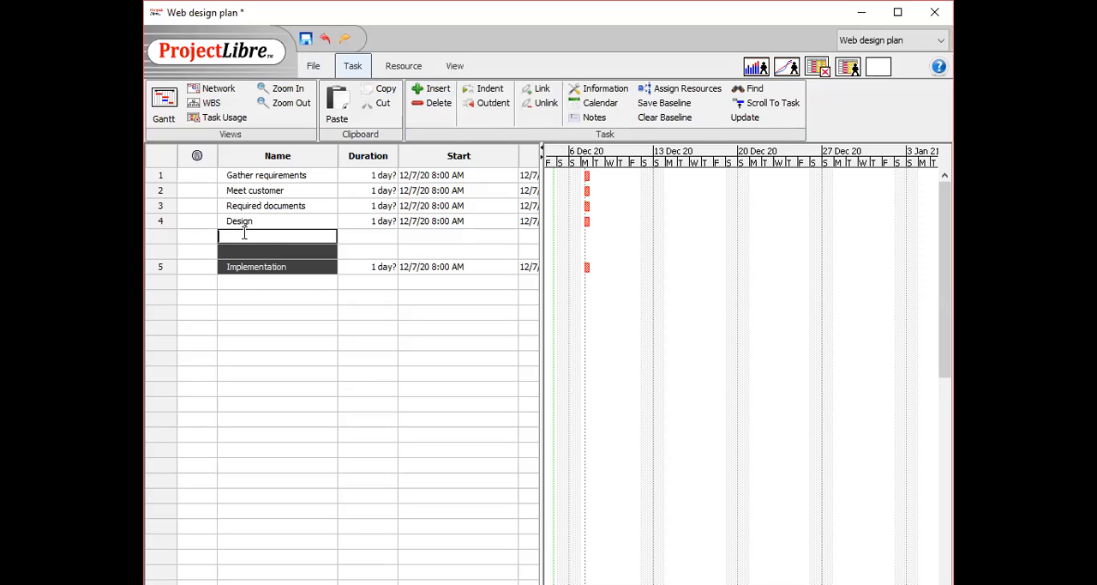
text(Detailed design)
Add the task Review in the blank row below Detailed design.
click(249, 251)
text(Re)
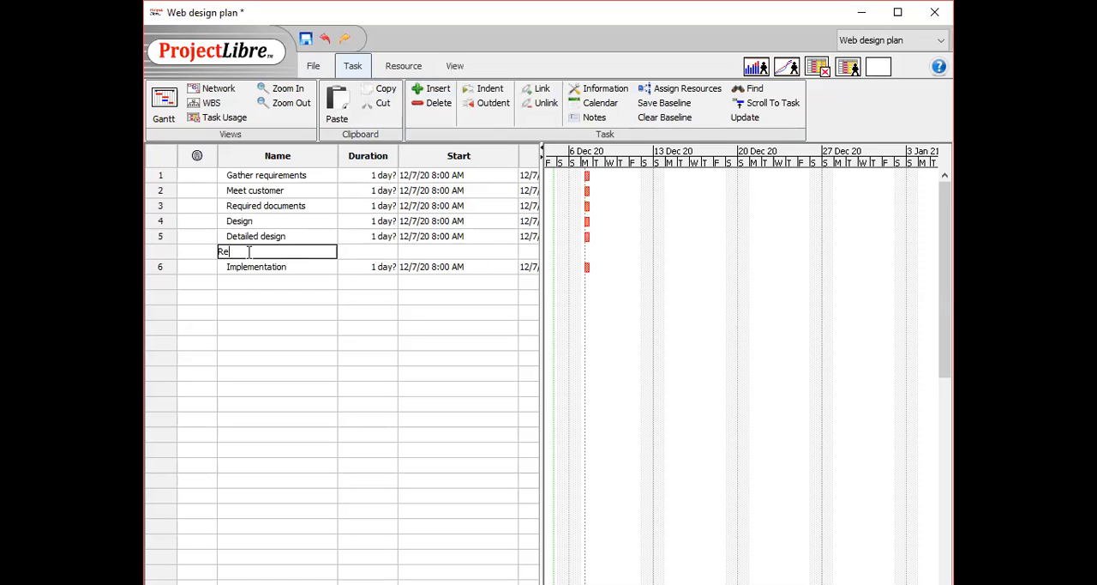
text(view)
key(Return)
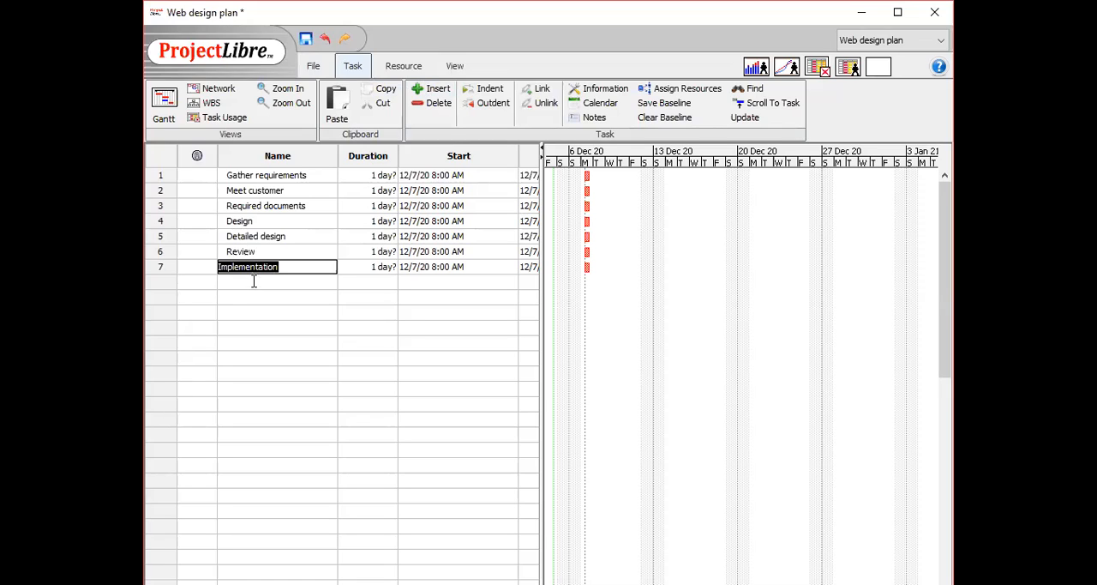
Append the tasks Graphics, Coding and Testing after Implementation.
click(254, 281)
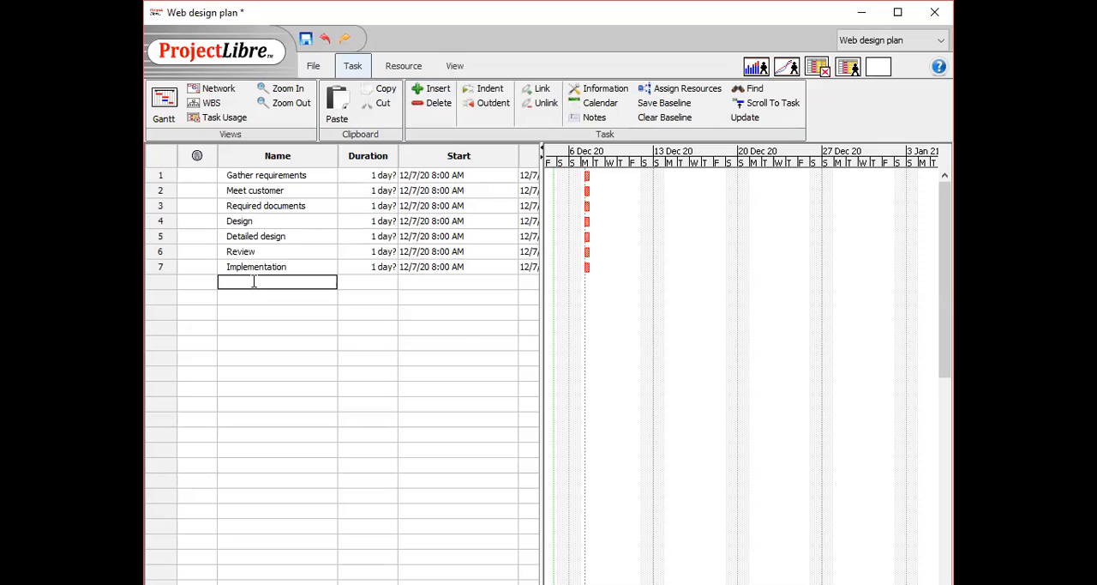
text(Graphics)
key(Return)
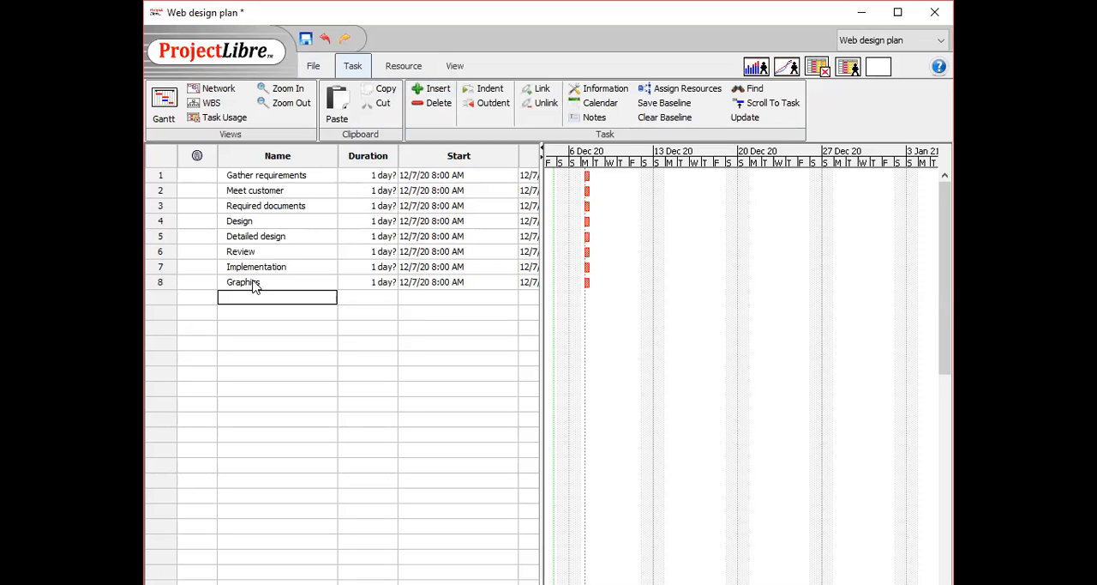
text(Coding)
key(Return)
text(Testing)
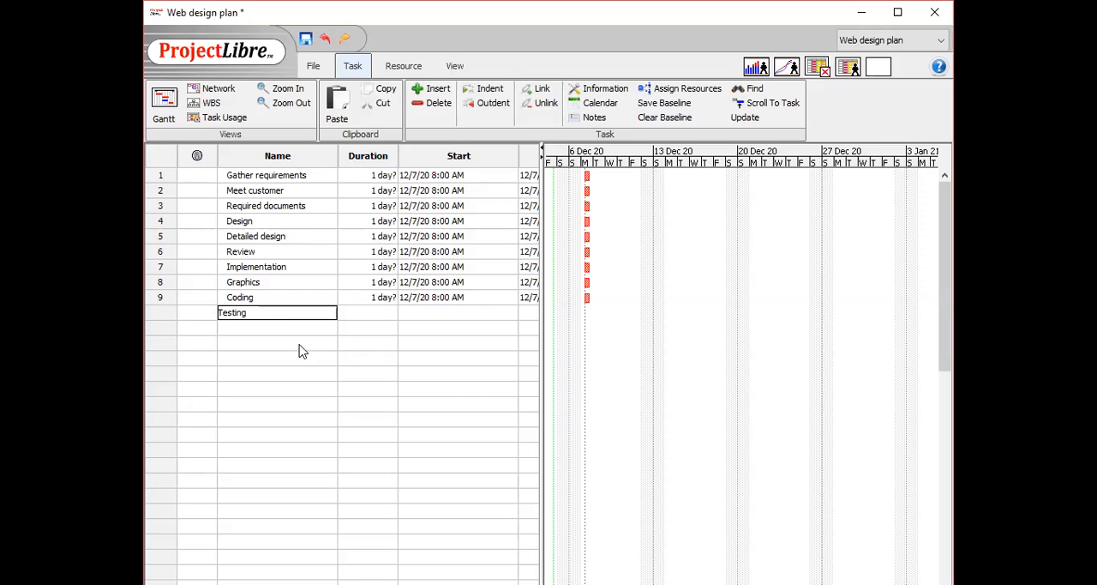
key(Return)
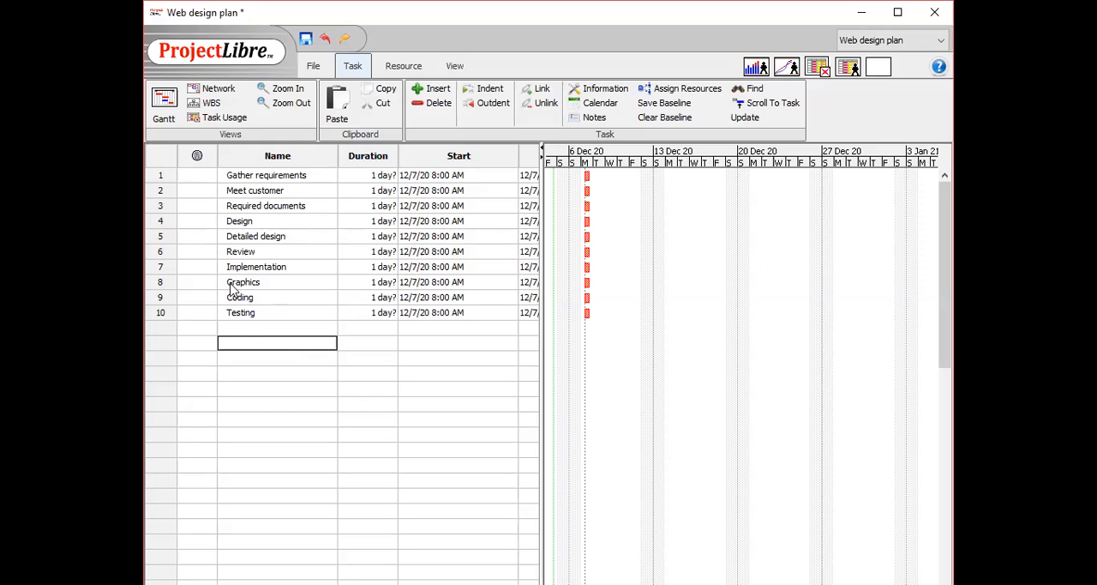
Indent Meet customer and Required documents as subtasks of Gather requirements.
double_click(260, 190)
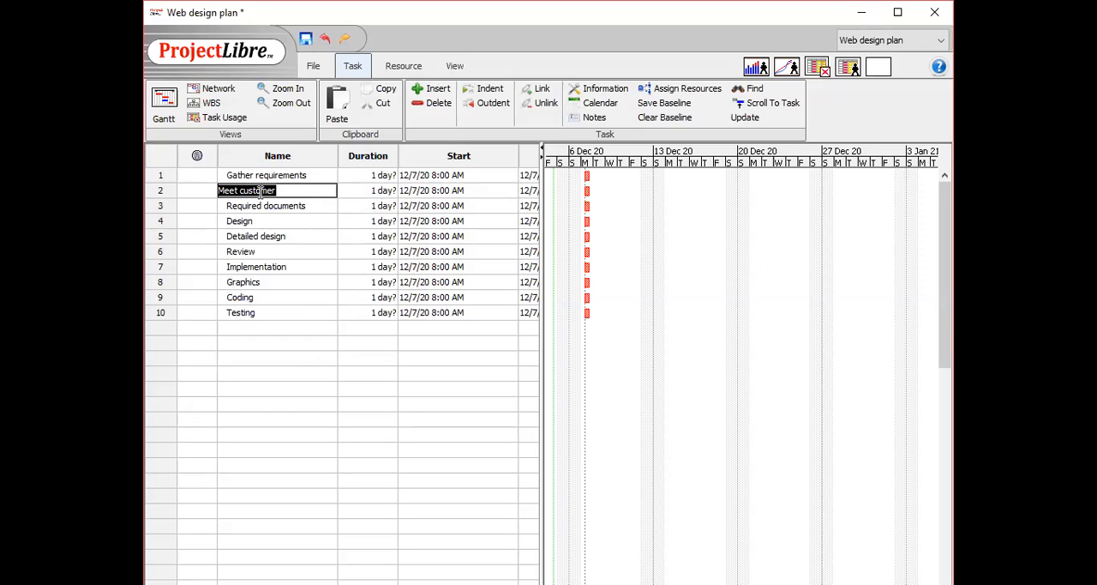
double_click(262, 208)
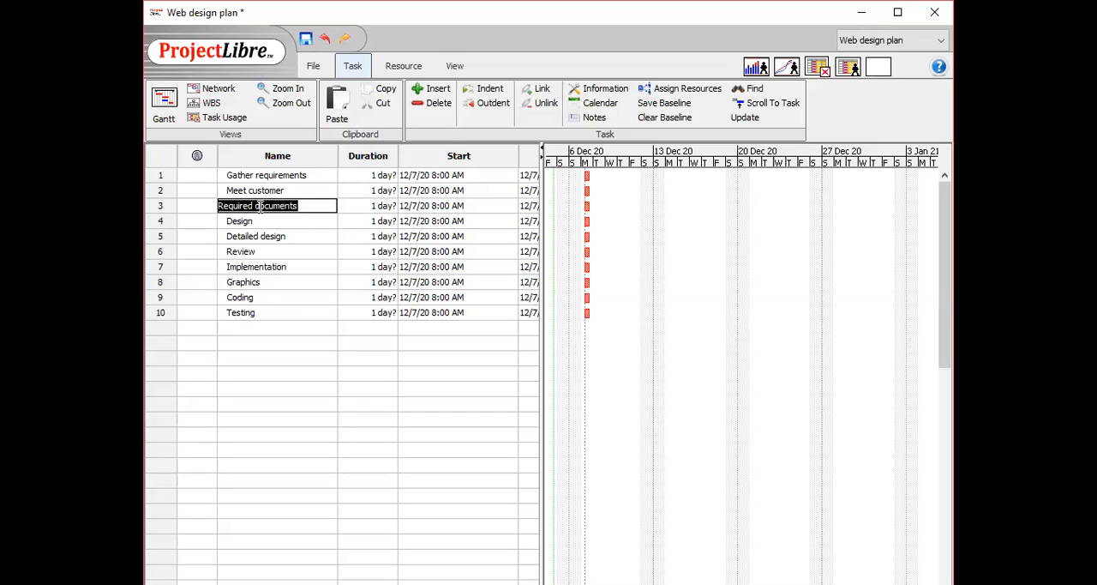
double_click(268, 191)
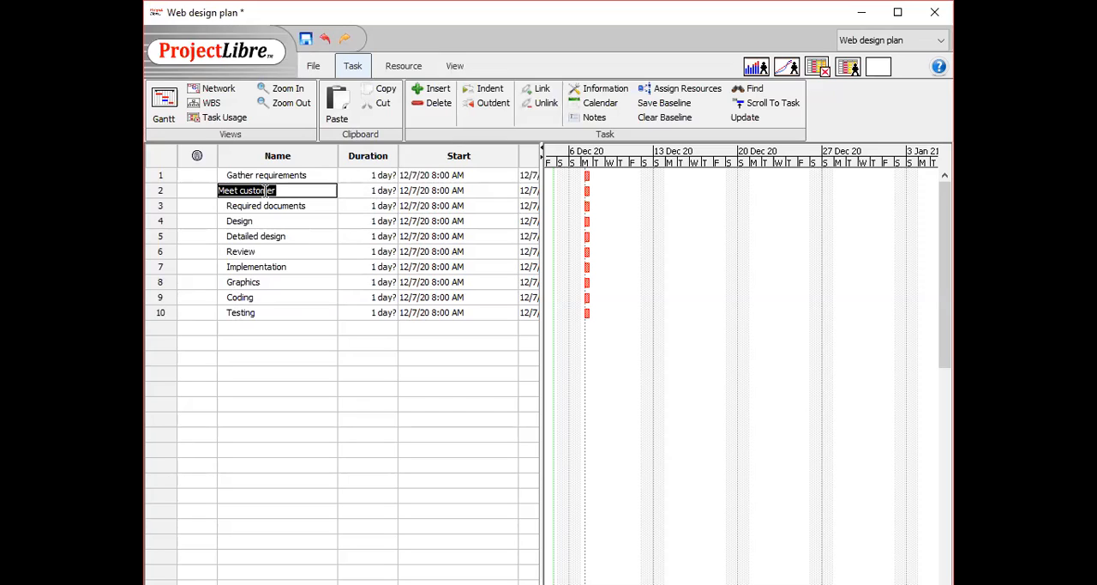
click(486, 89)
double_click(269, 207)
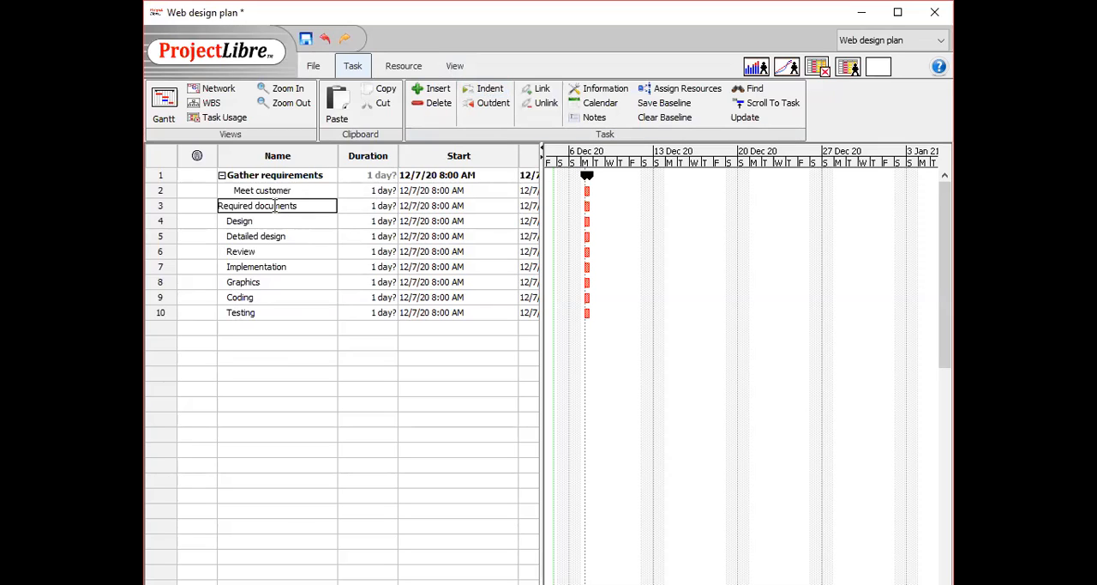
click(486, 90)
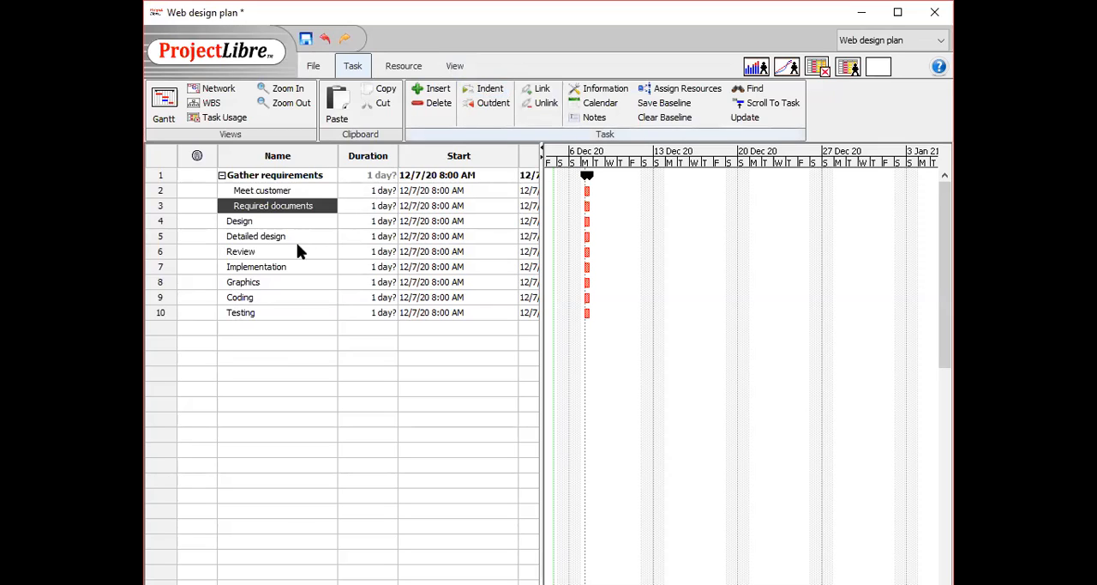
Indent Detailed design and Review as subtasks of Design.
double_click(271, 239)
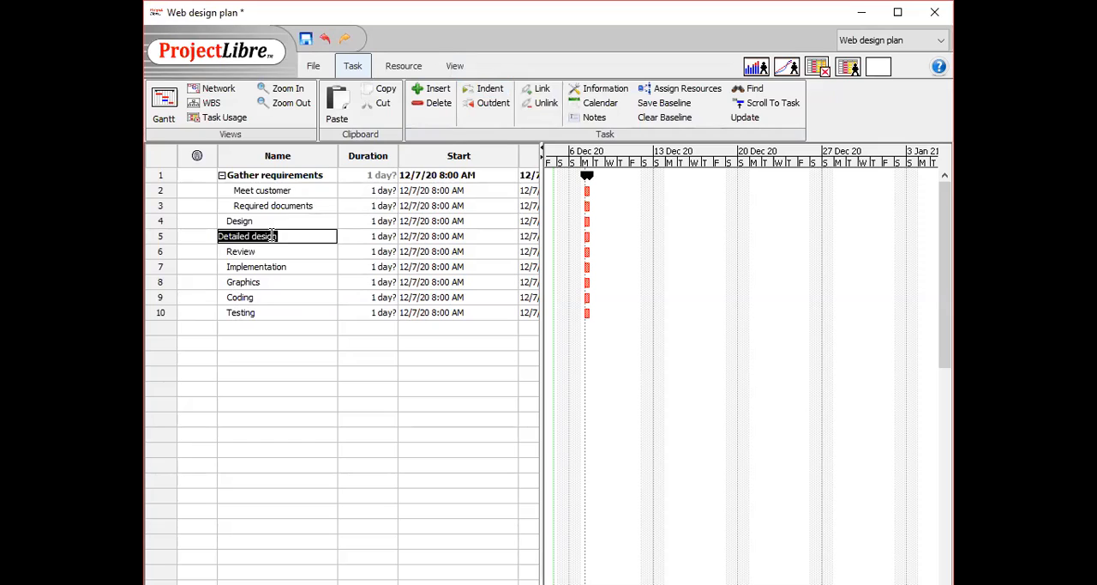
click(470, 90)
double_click(237, 252)
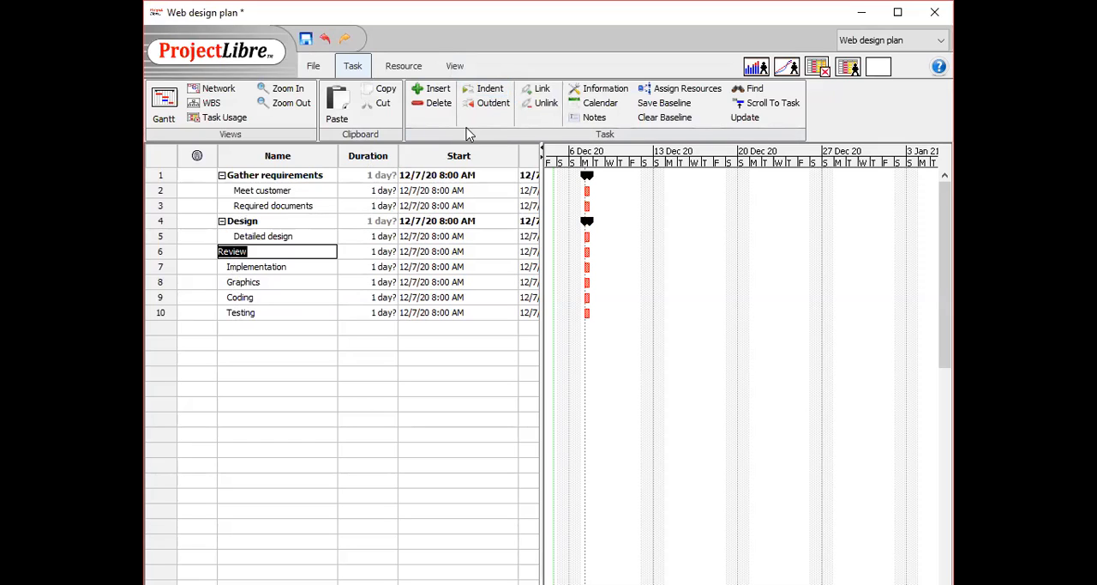
click(505, 91)
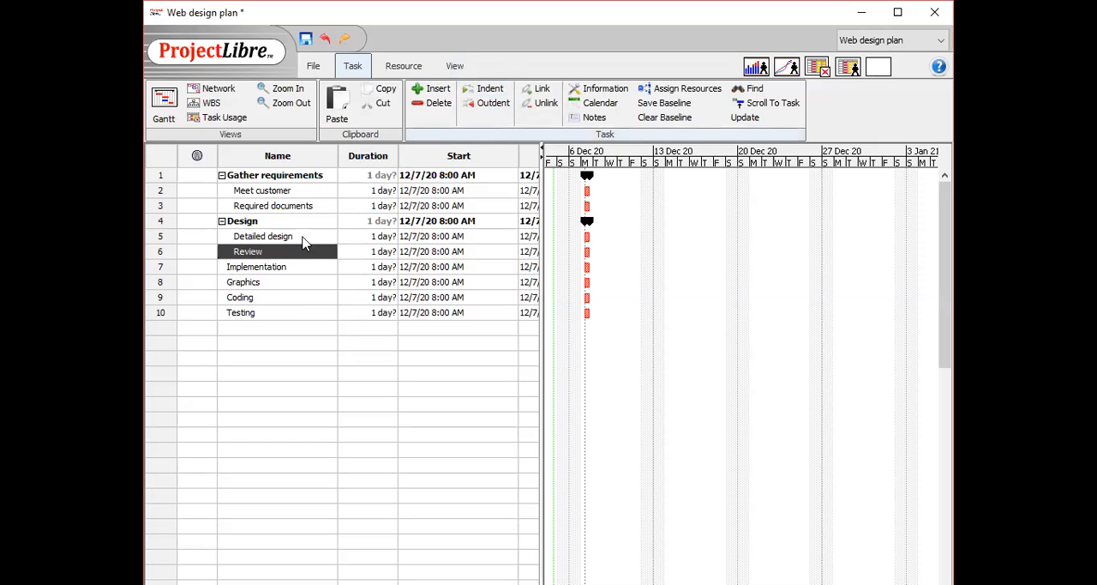
Indent Graphics as a subtask of Implementation.
double_click(244, 282)
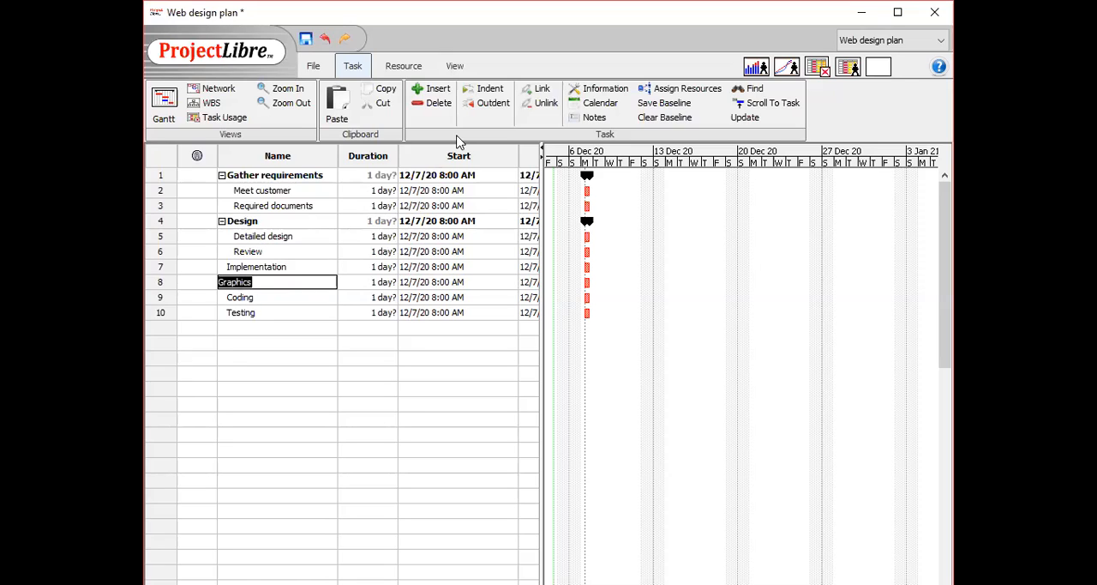
click(485, 91)
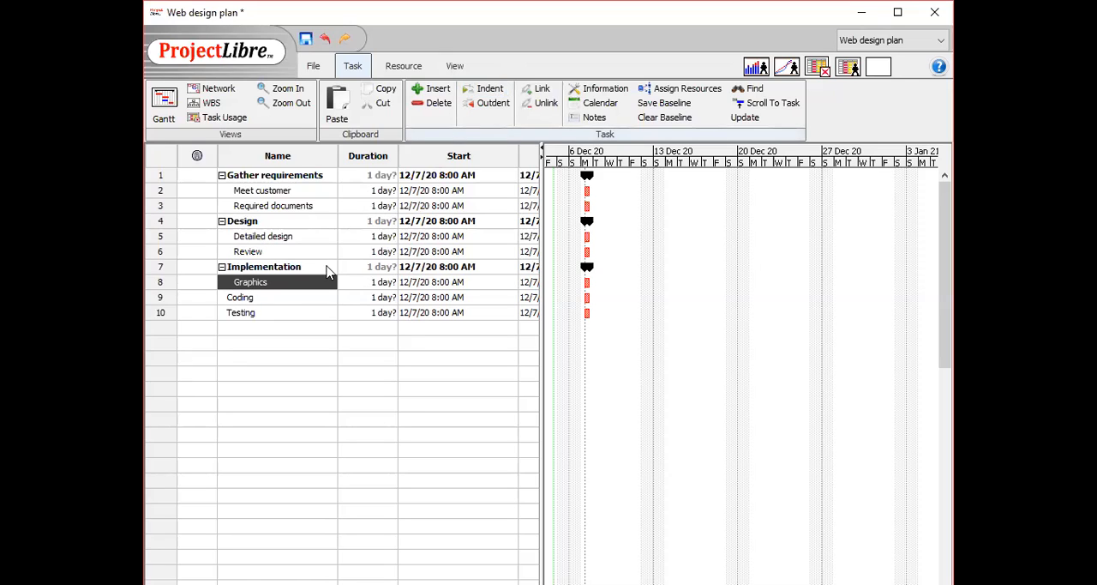
Indent Coding and Testing as subtasks of Implementation.
double_click(264, 300)
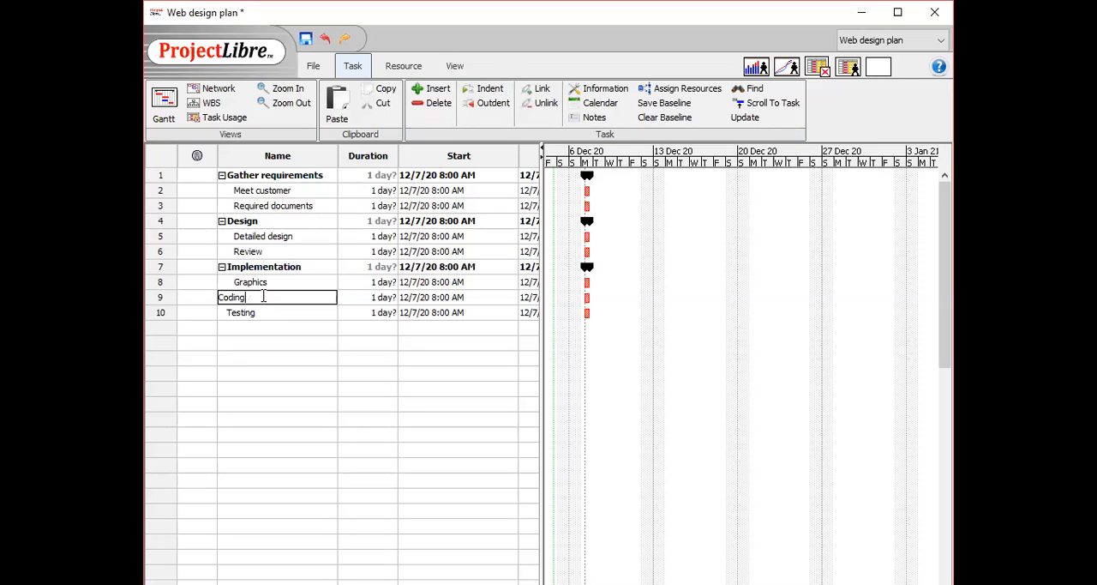
click(486, 103)
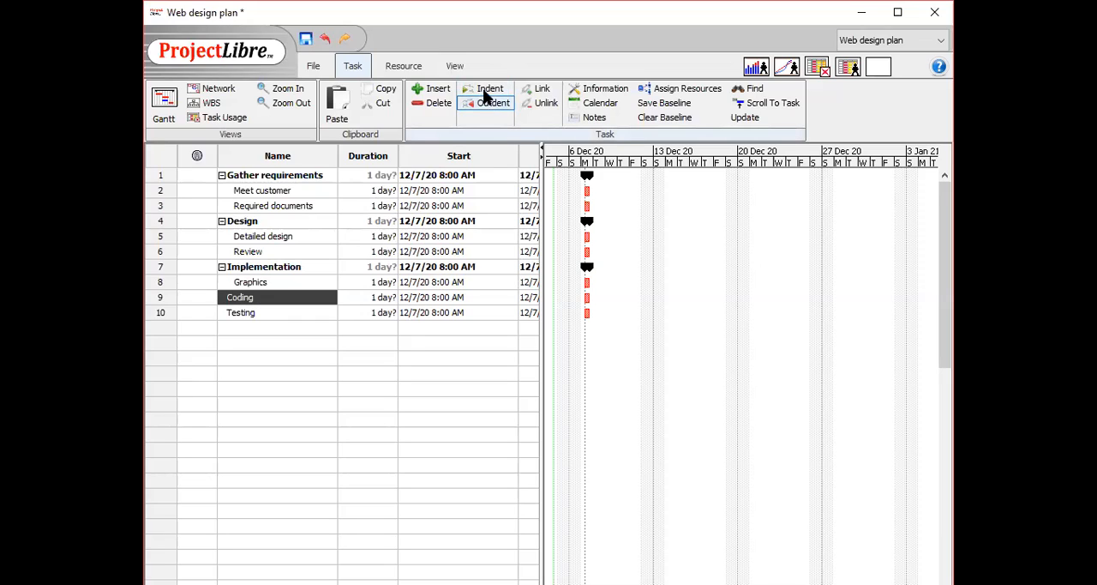
click(485, 90)
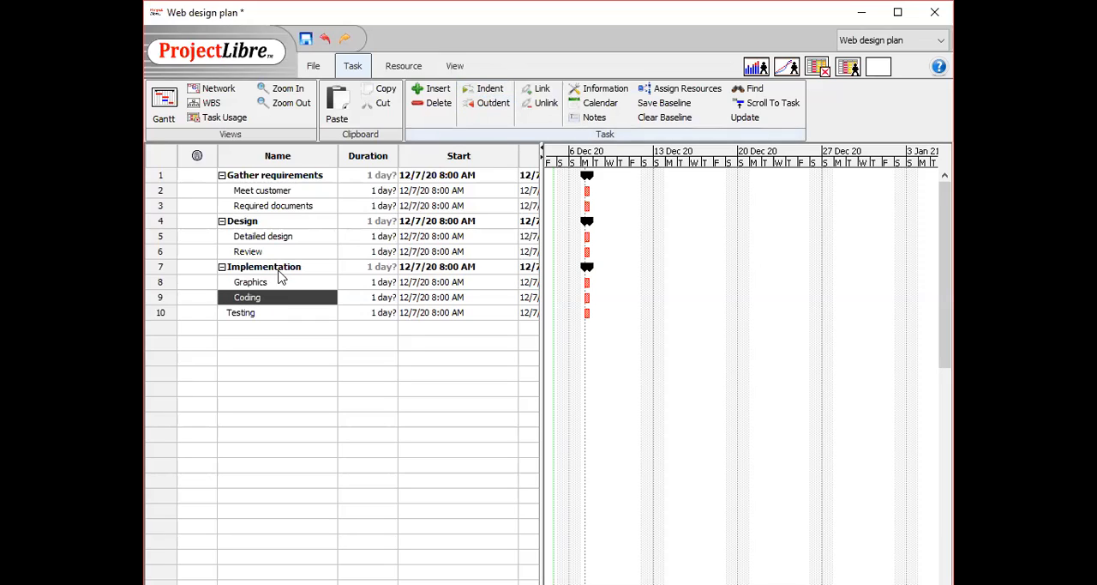
double_click(249, 314)
click(484, 90)
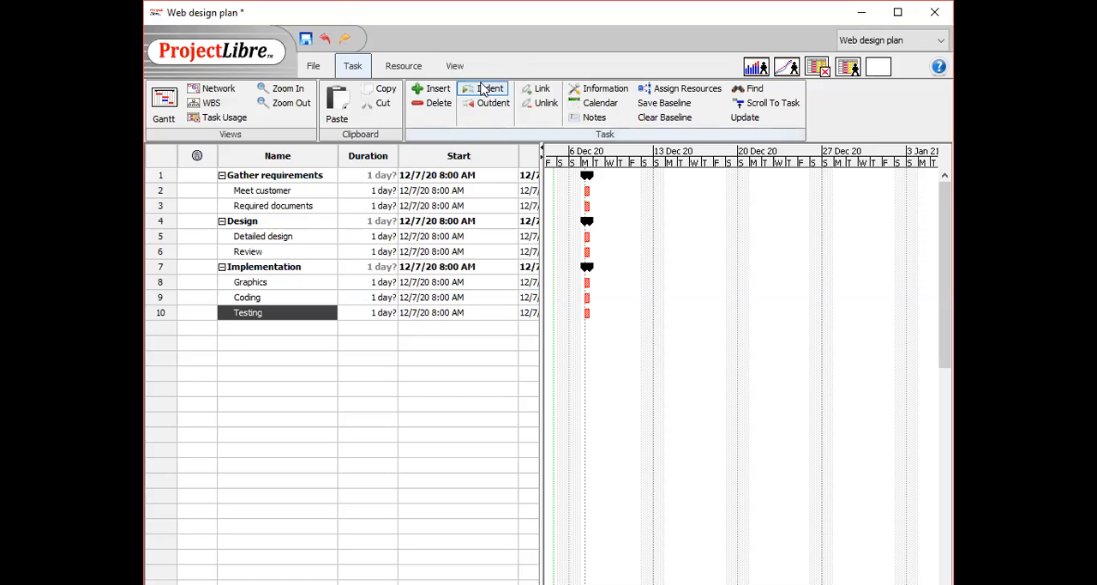
click(359, 361)
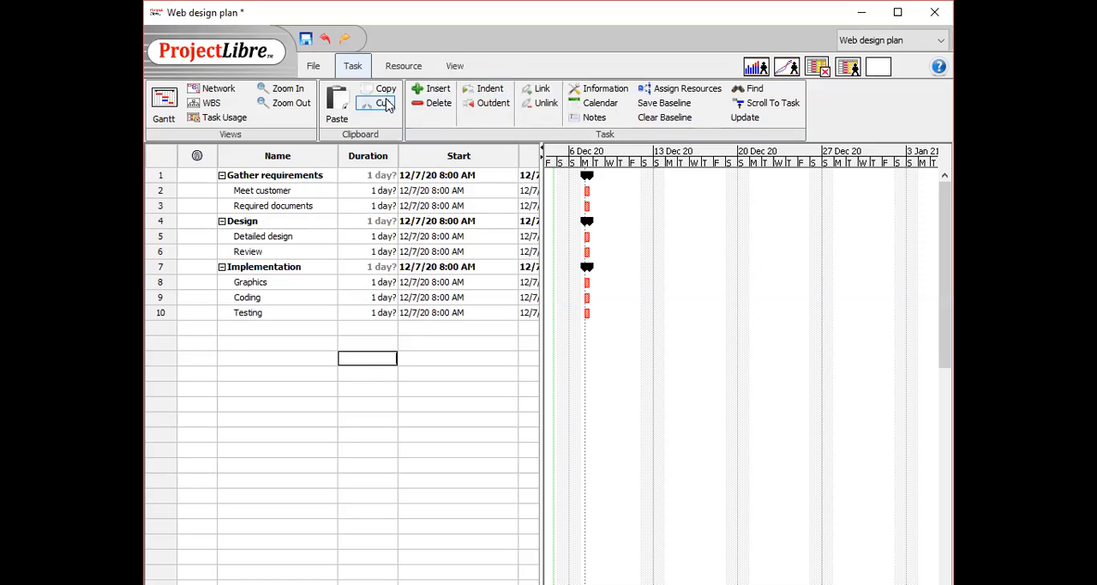
Set the durations of Required documents and Detailed design to 2 days.
double_click(373, 191)
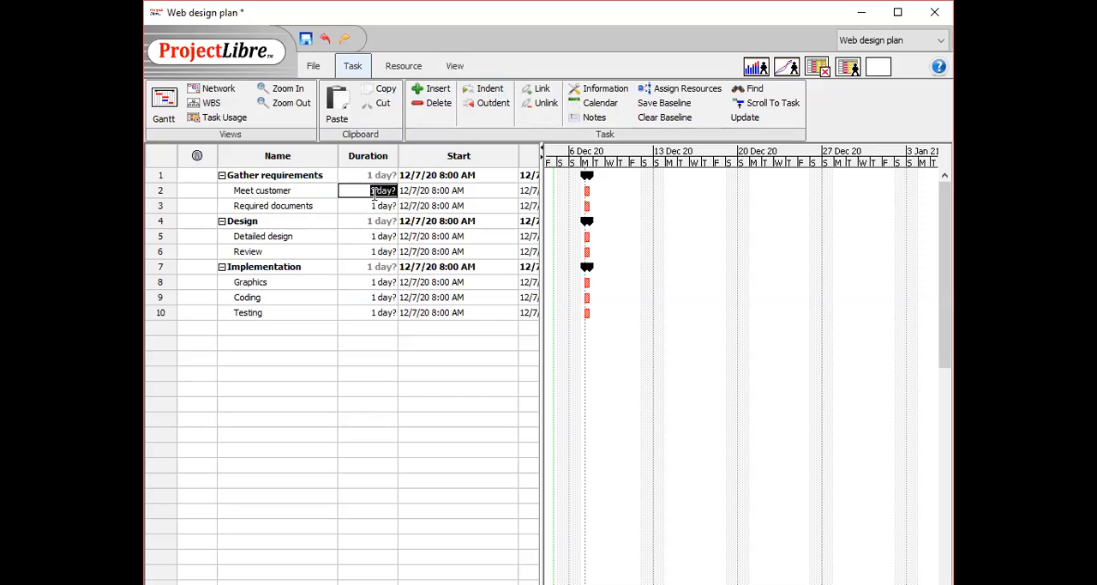
double_click(376, 206)
text(2)
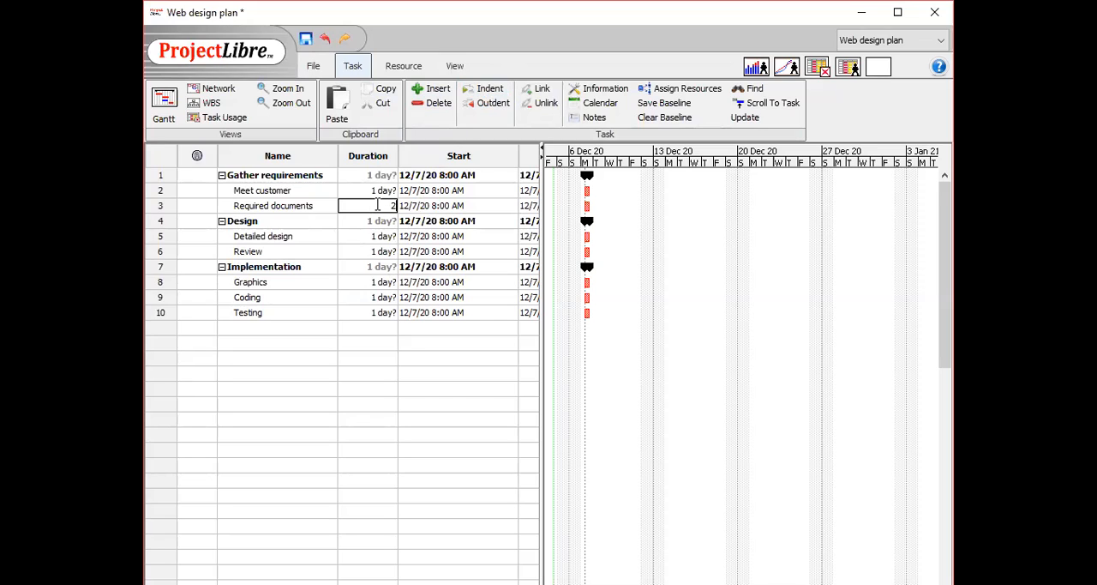
key(Return)
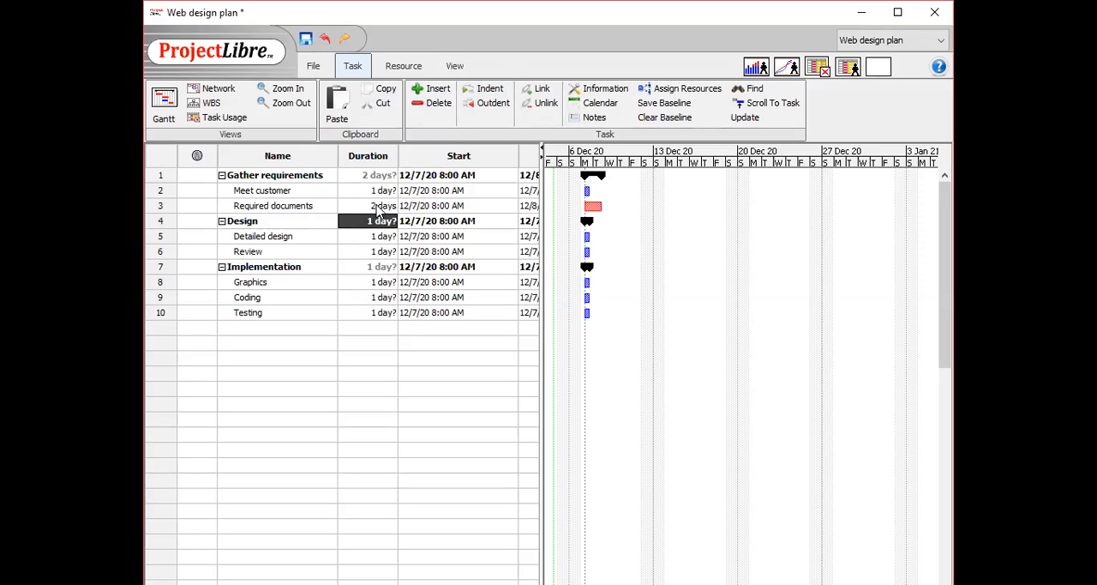
key(Down)
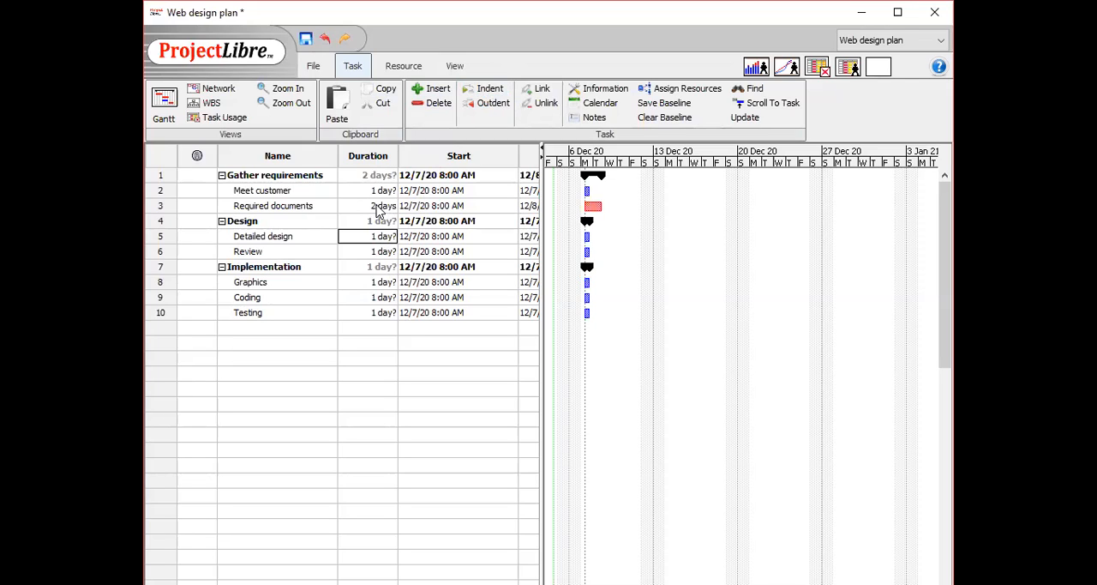
text(2)
key(Return)
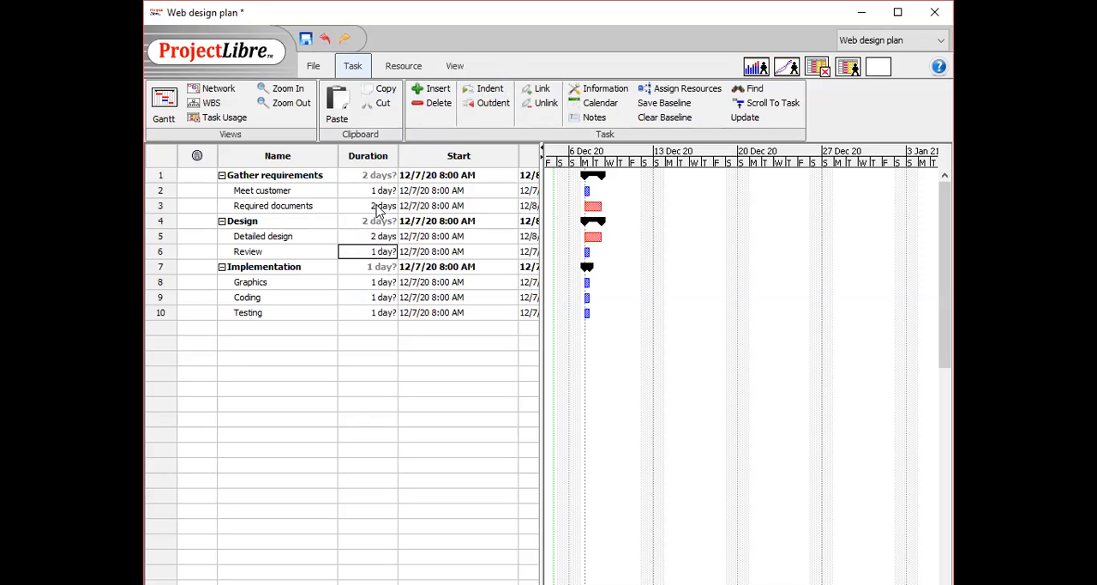
Set the durations of Graphics, Coding and Testing to 2 days each.
key(Down)
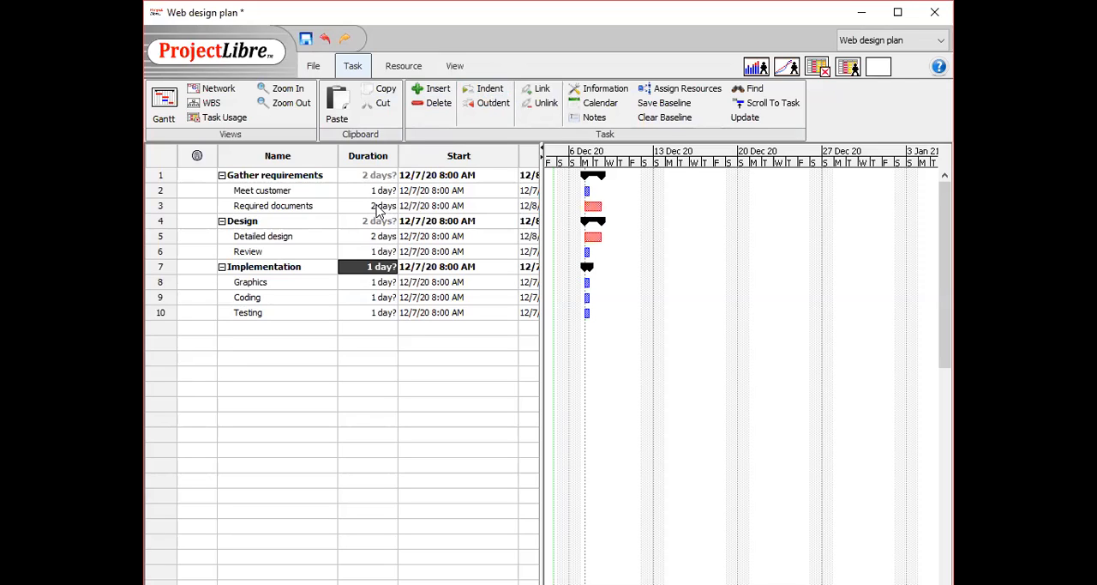
key(Down)
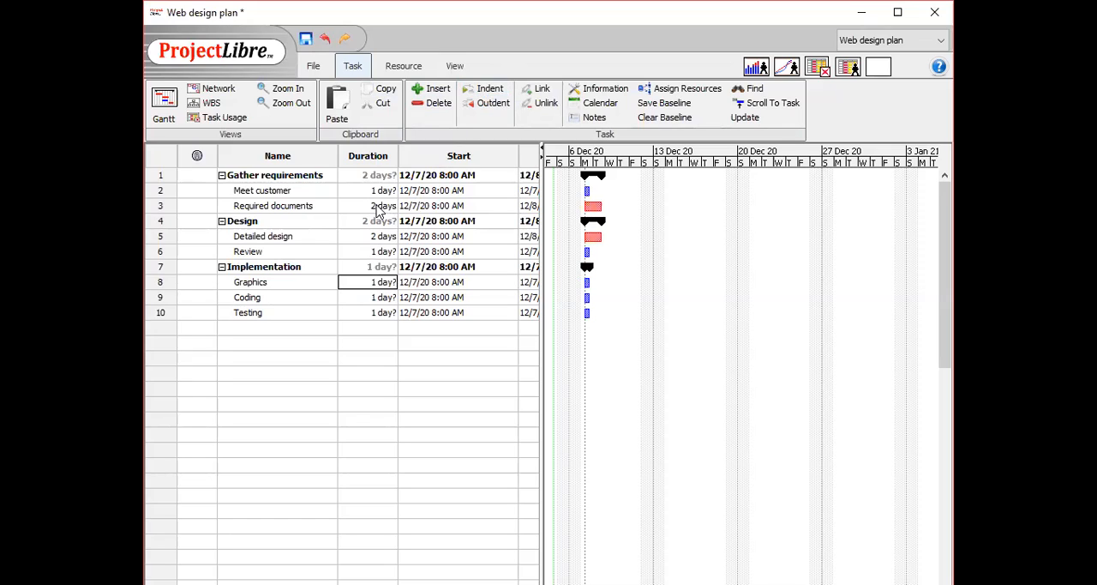
text(2)
key(Return)
text(2)
key(Return)
text(2)
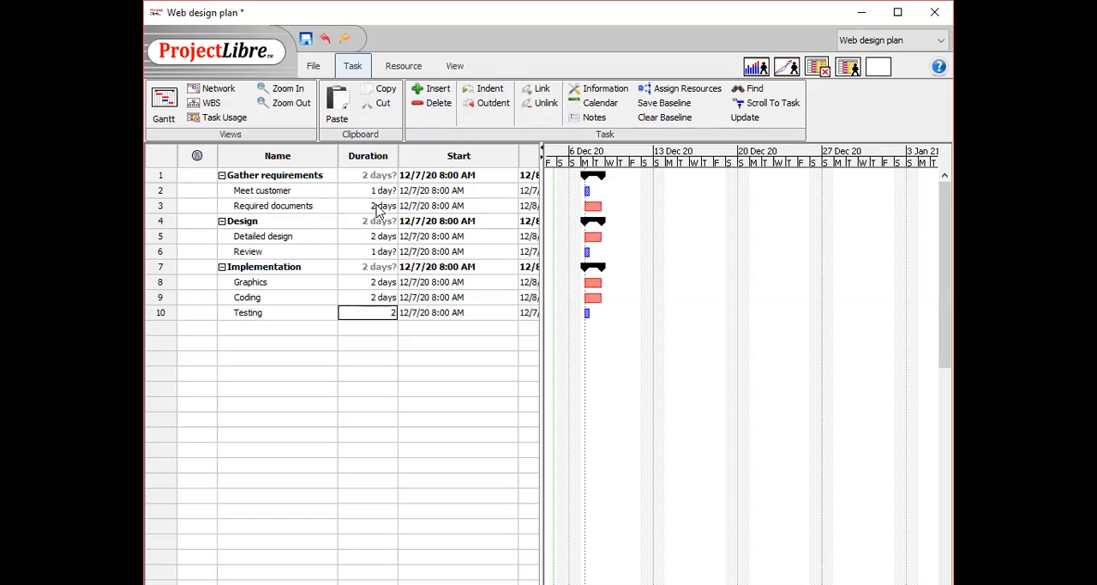
key(Return)
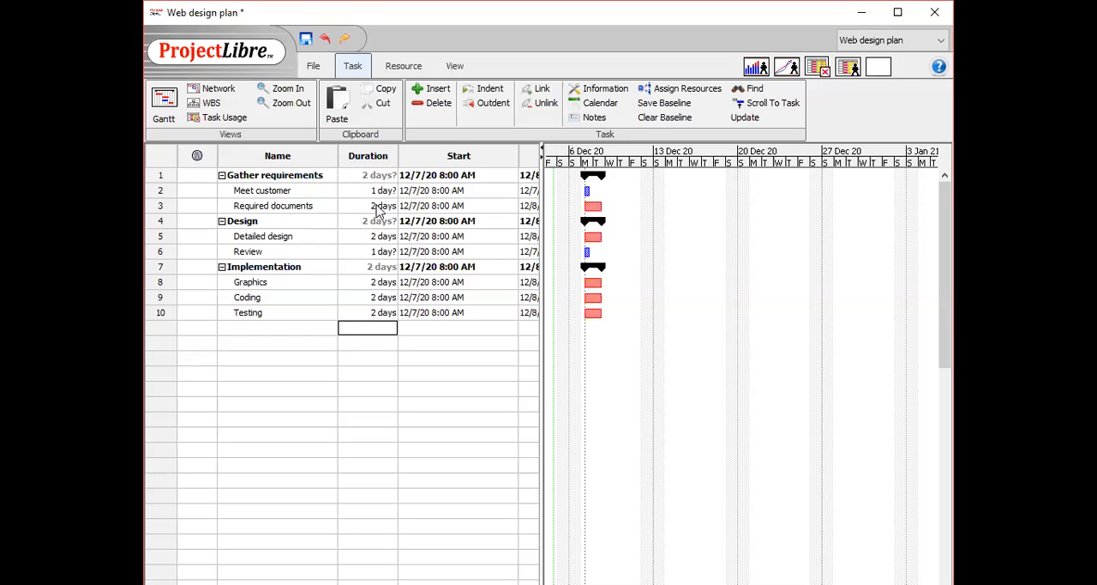
Link the subtasks in sequence from Meet customer through Testing as finish-to-start dependencies in the Gantt chart.
drag(540, 254, 611, 266)
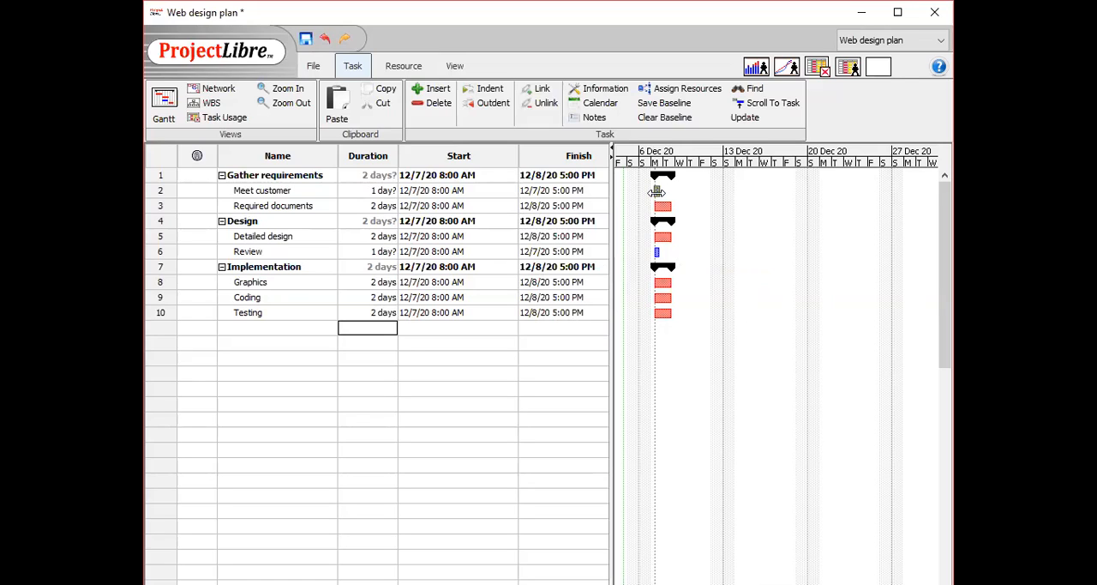
drag(657, 192, 659, 192)
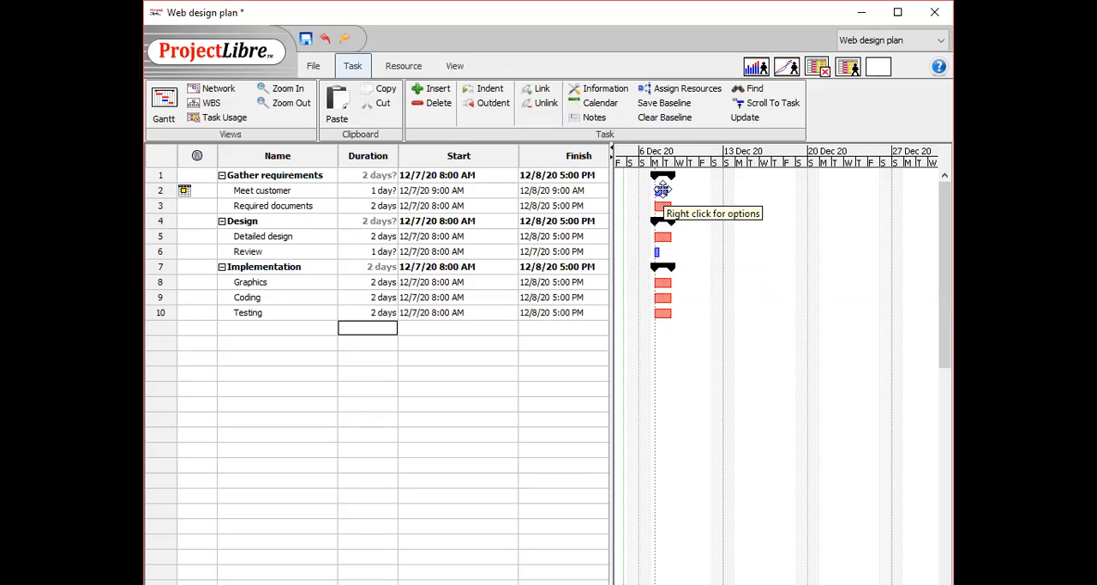
drag(662, 190, 655, 253)
drag(743, 249, 661, 283)
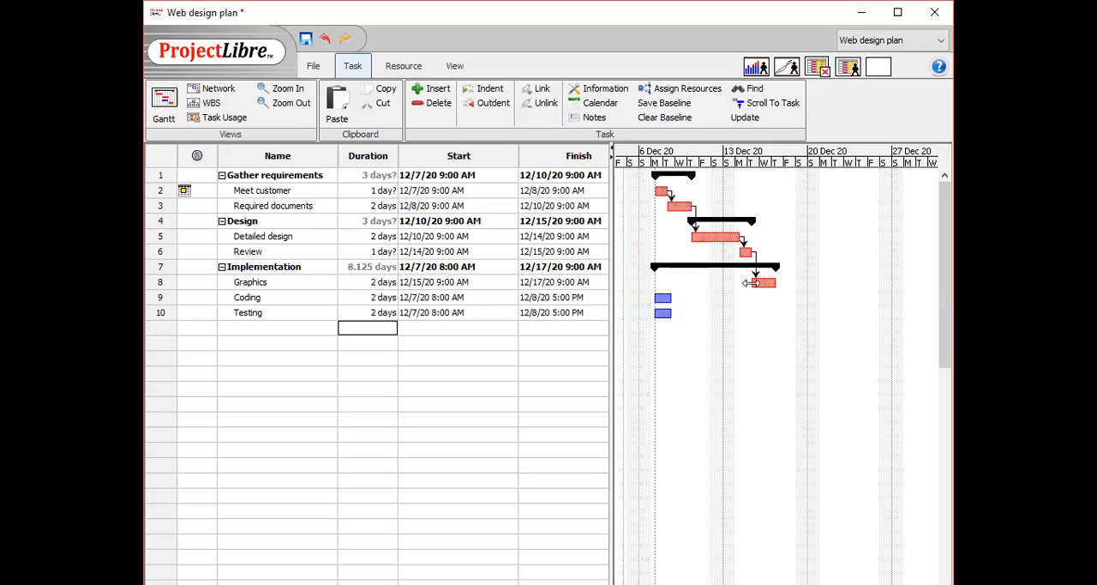
drag(756, 283, 663, 298)
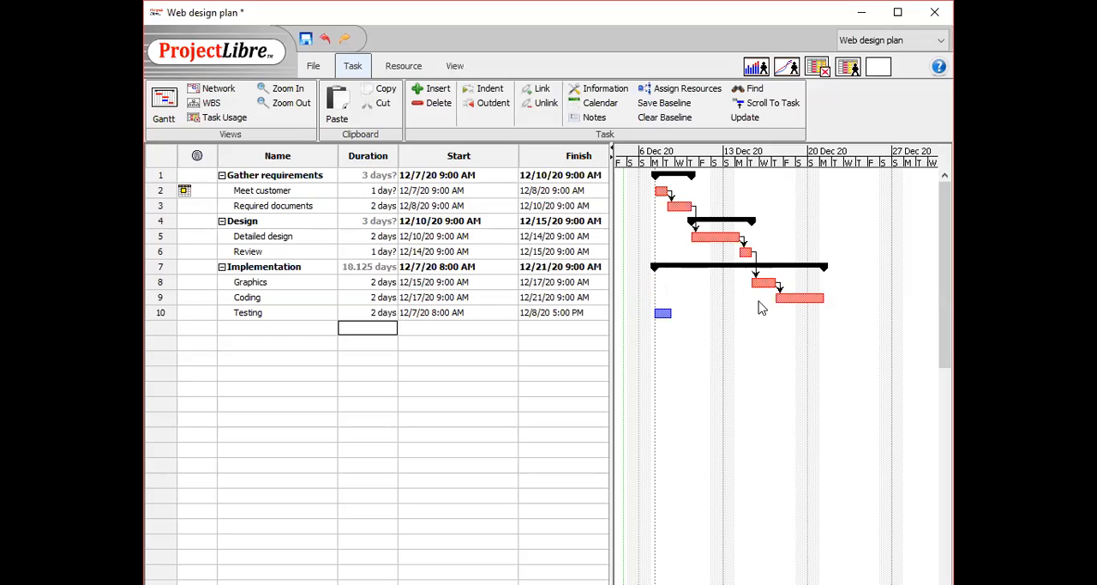
drag(785, 296, 661, 314)
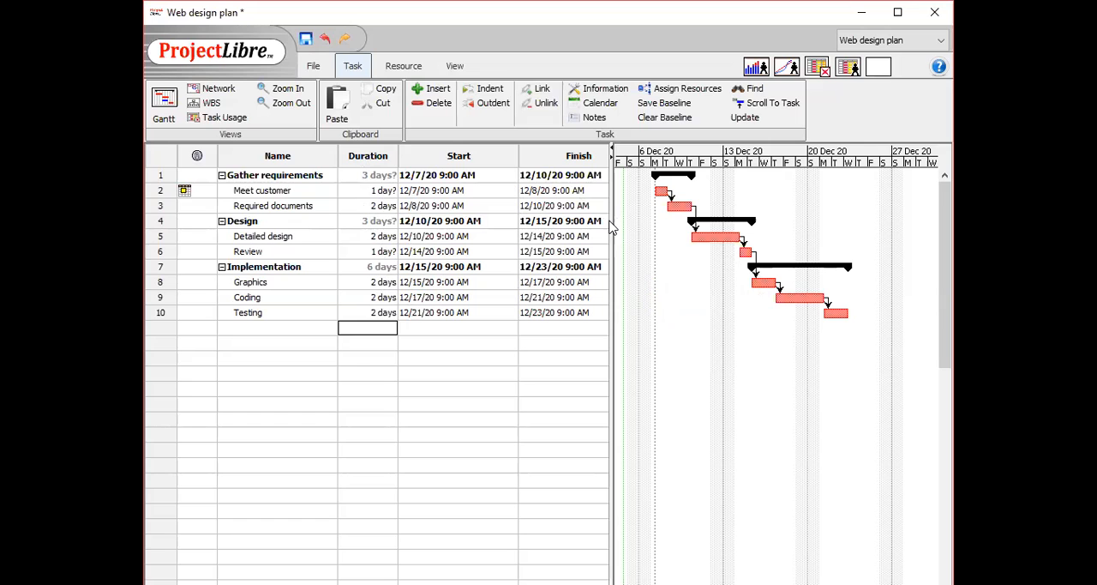
Display the task dependencies in the Network diagram view.
drag(612, 220, 691, 221)
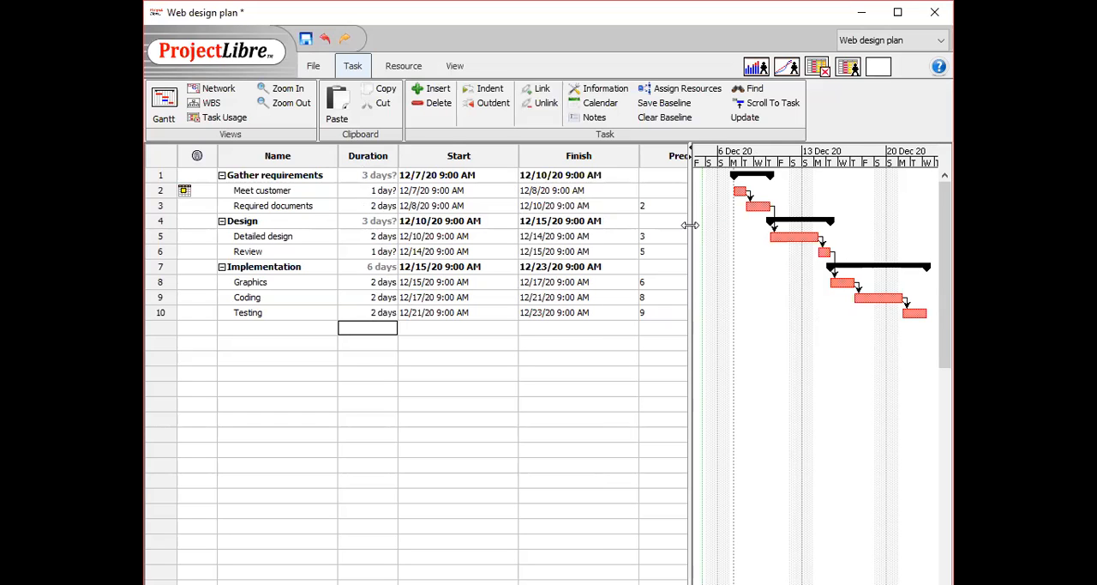
click(897, 12)
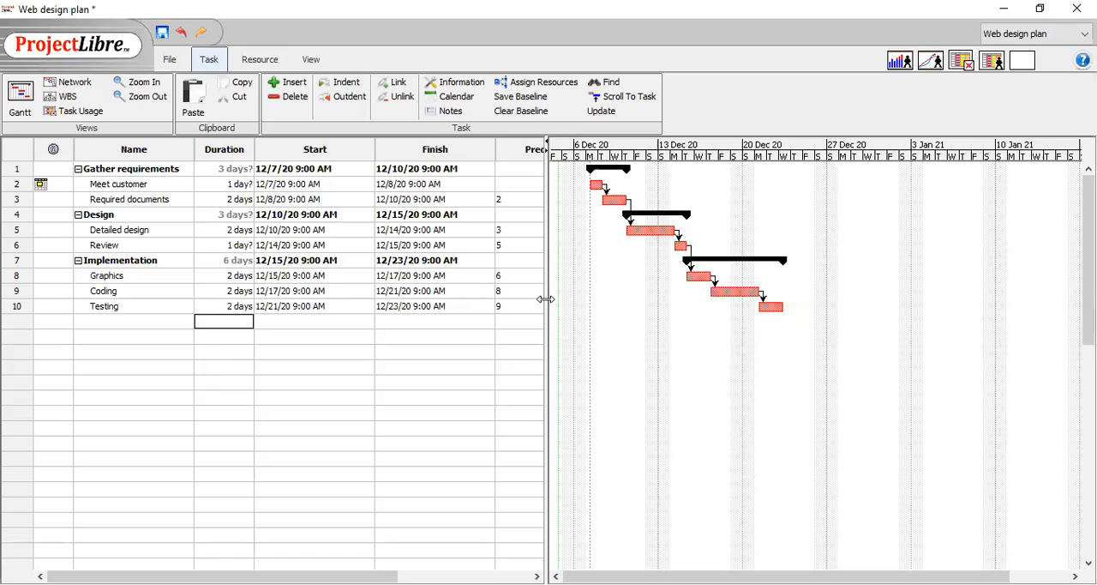
drag(545, 299, 555, 301)
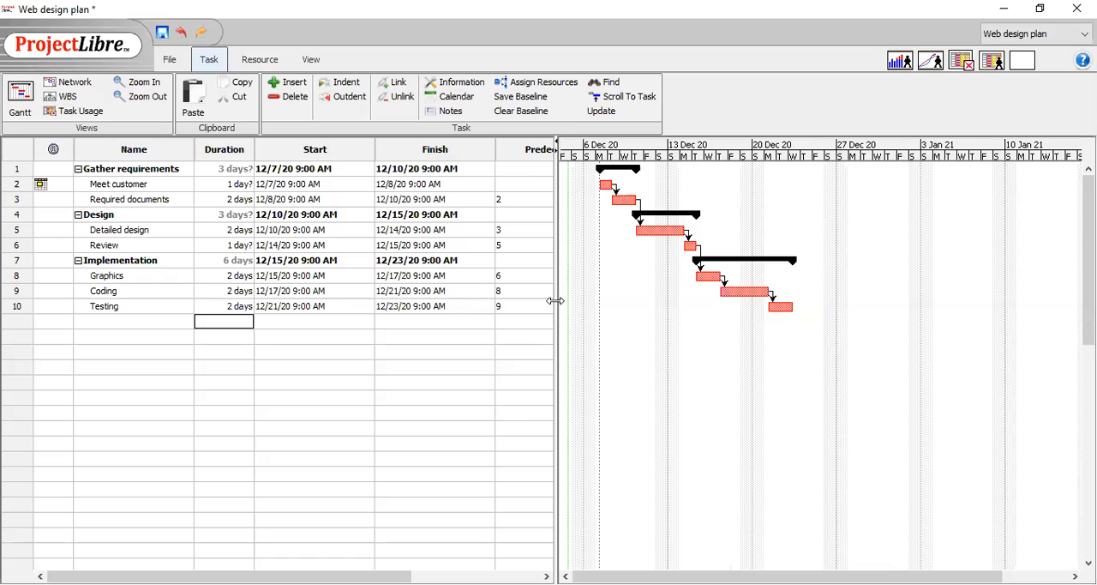
click(68, 85)
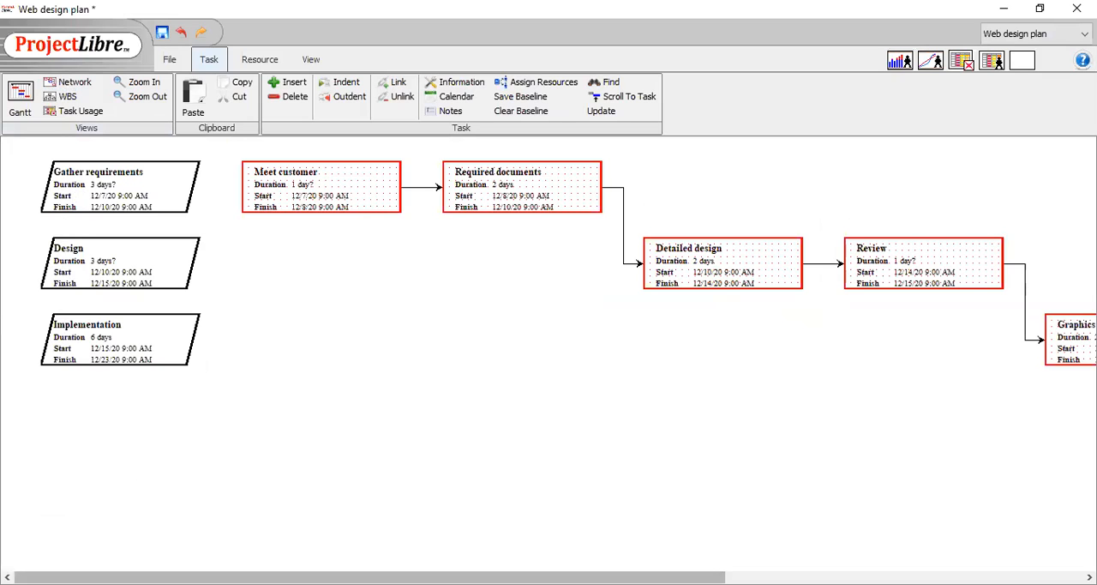
mouse_move(214, 577)
mouse_down()
mouse_move(572, 577)
mouse_move(215, 577)
mouse_up()
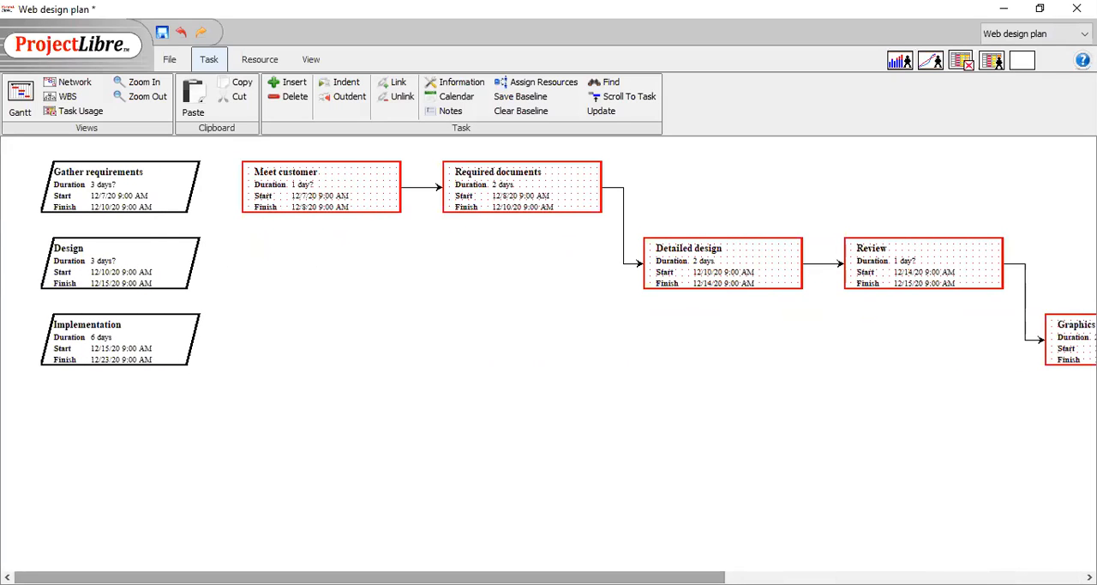
Open the Resources sheet and add the first team member's name as a work resource.
click(257, 61)
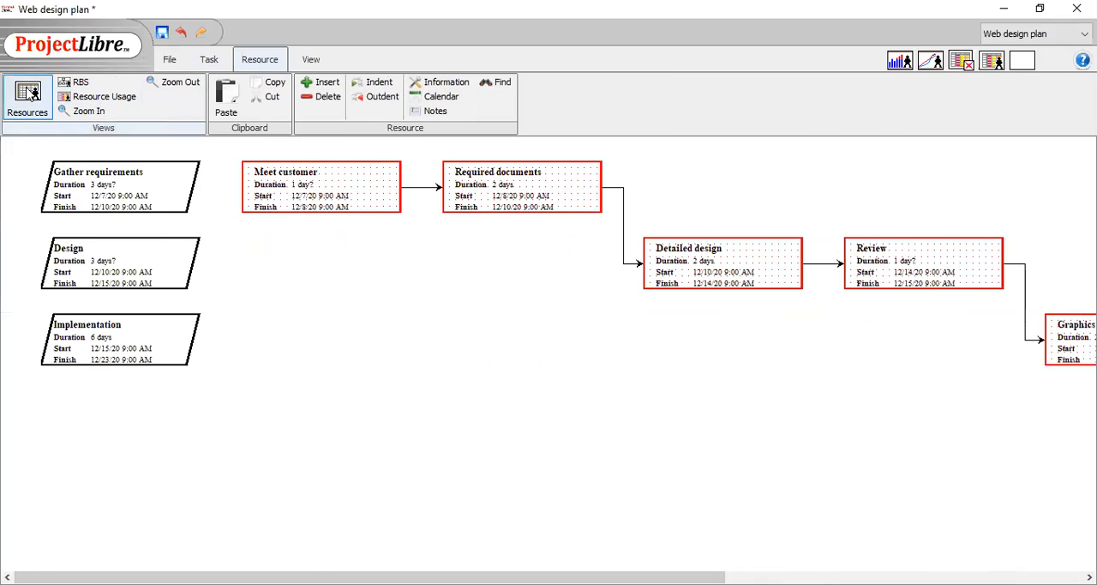
click(28, 92)
click(150, 167)
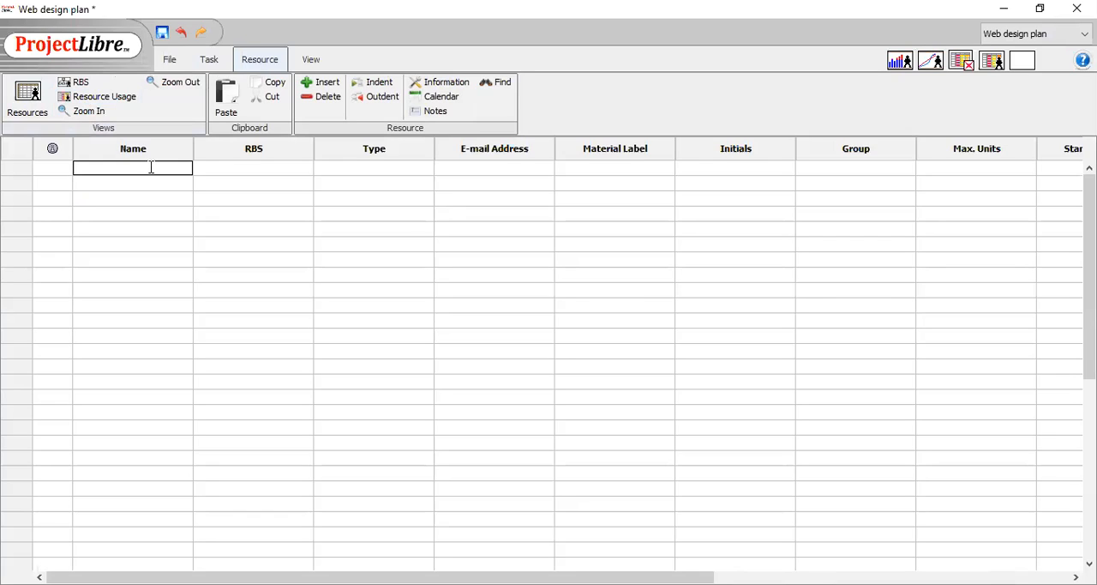
text(Pawandeep)
key(Return)
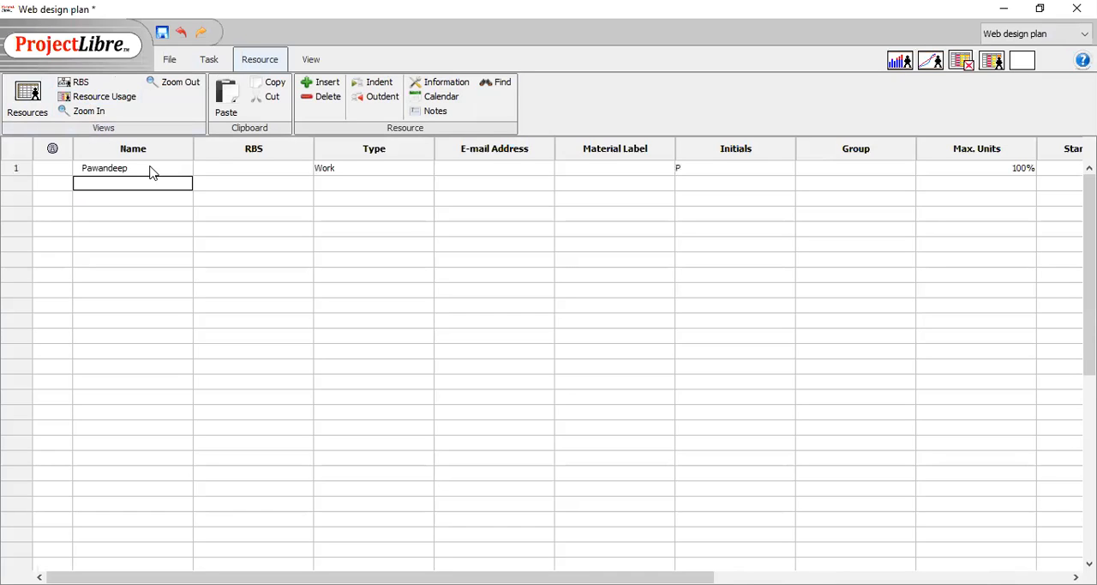
Add three more team members' names as work resources.
text(Navpree)
key(Return)
text(Mamta)
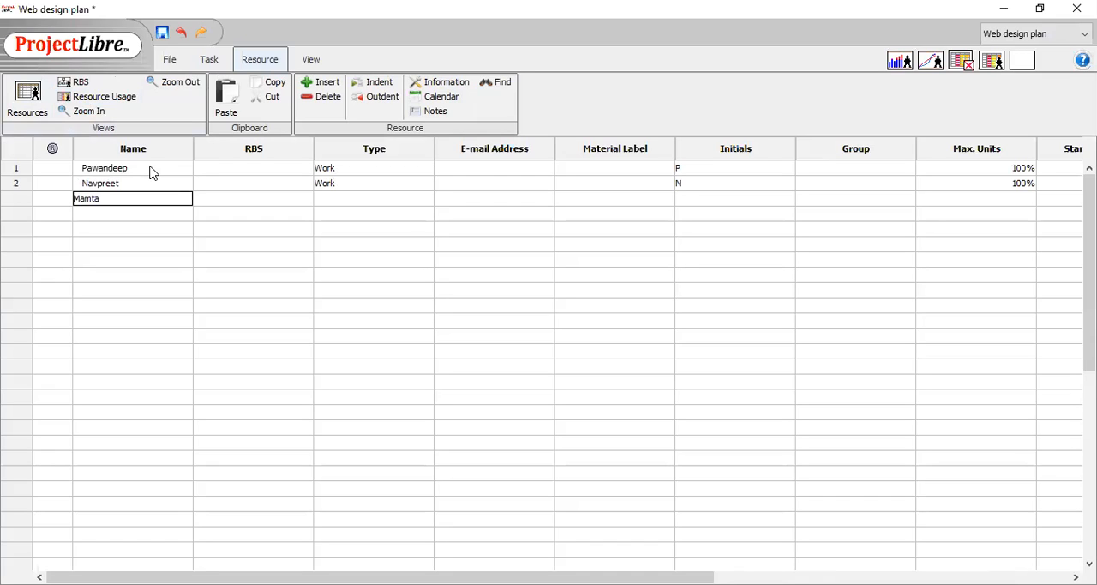
key(Return)
text(P)
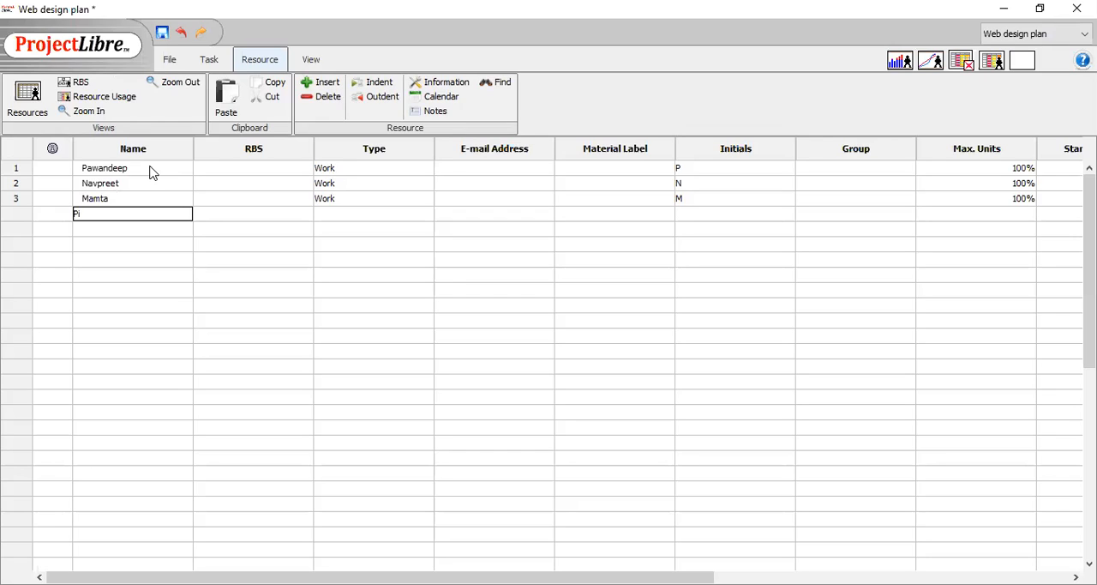
text(iyush)
key(Return)
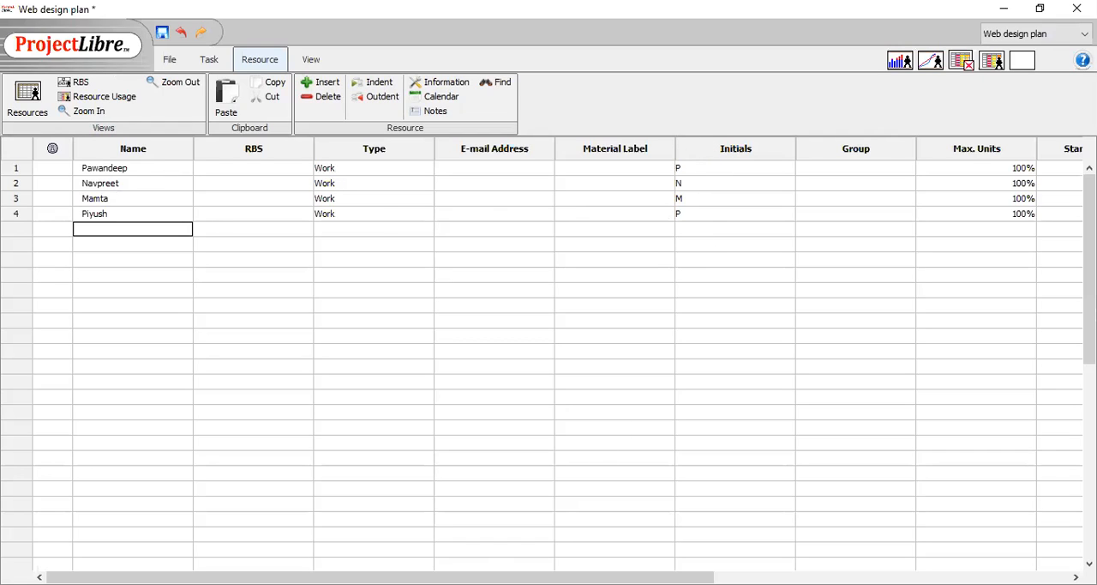
Arrange the resources in the RBS view into a hierarchy with one member at the top and two beneath the second.
drag(497, 577, 788, 577)
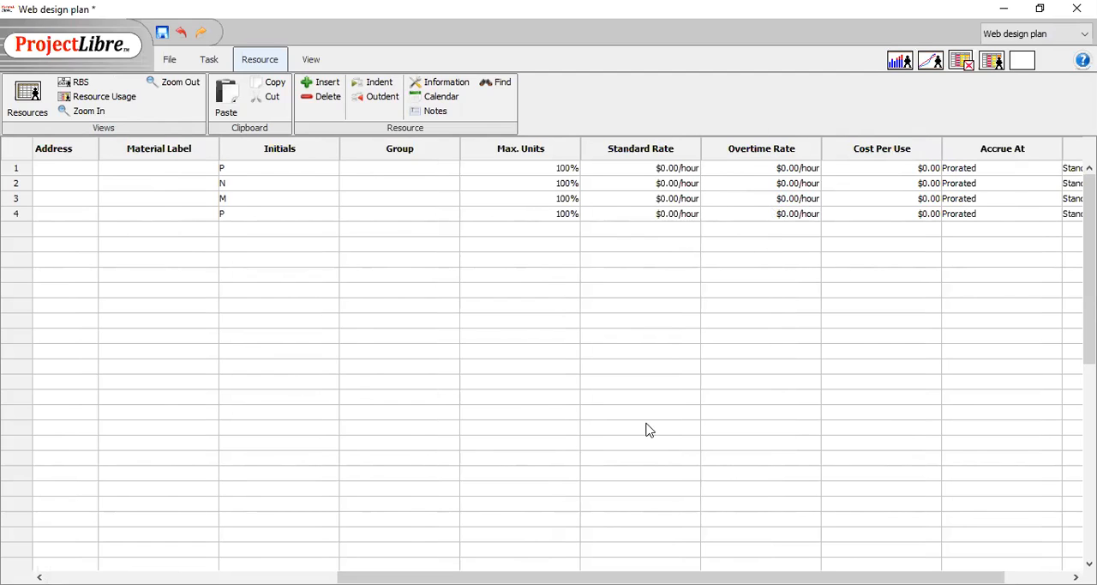
drag(685, 577, 395, 577)
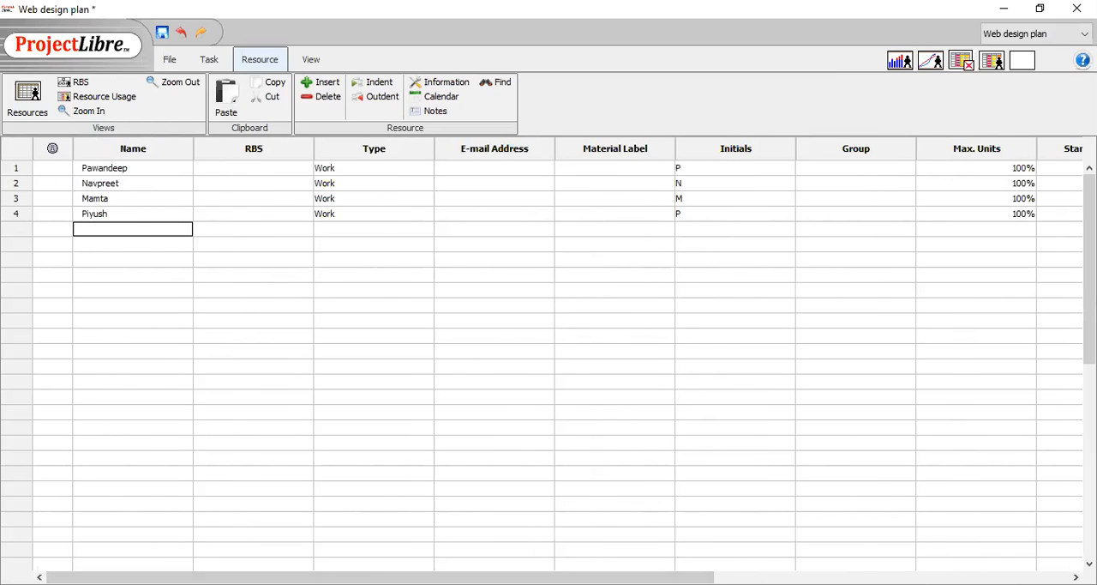
click(79, 83)
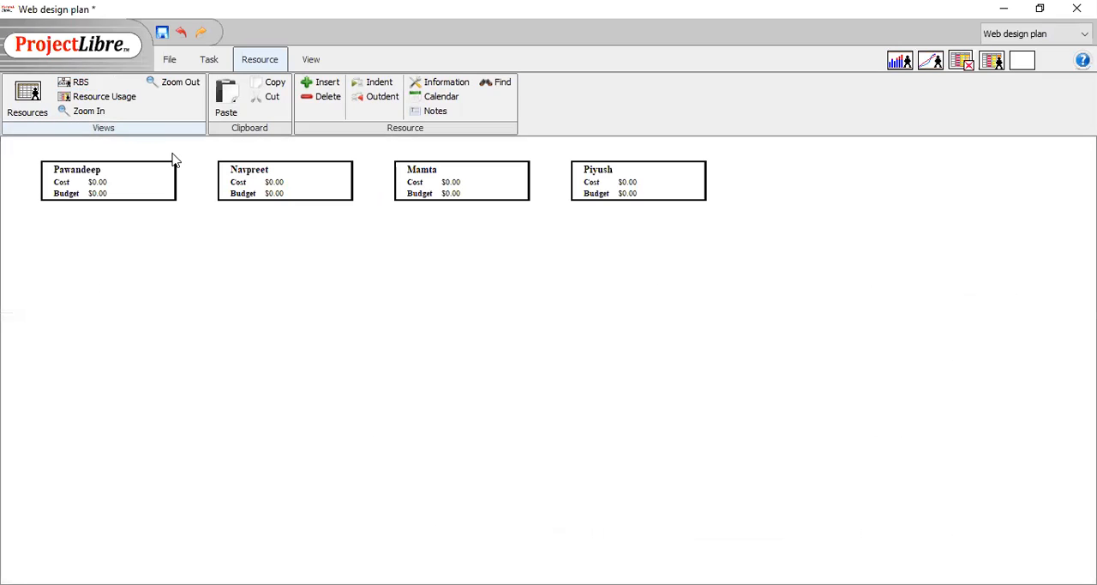
drag(169, 176, 128, 183)
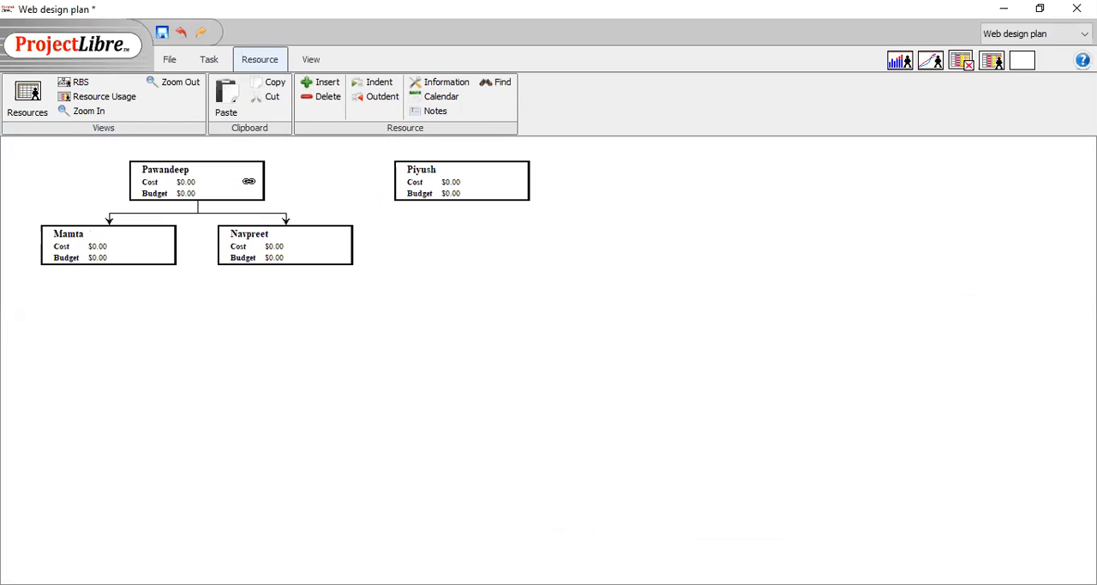
drag(416, 181, 237, 189)
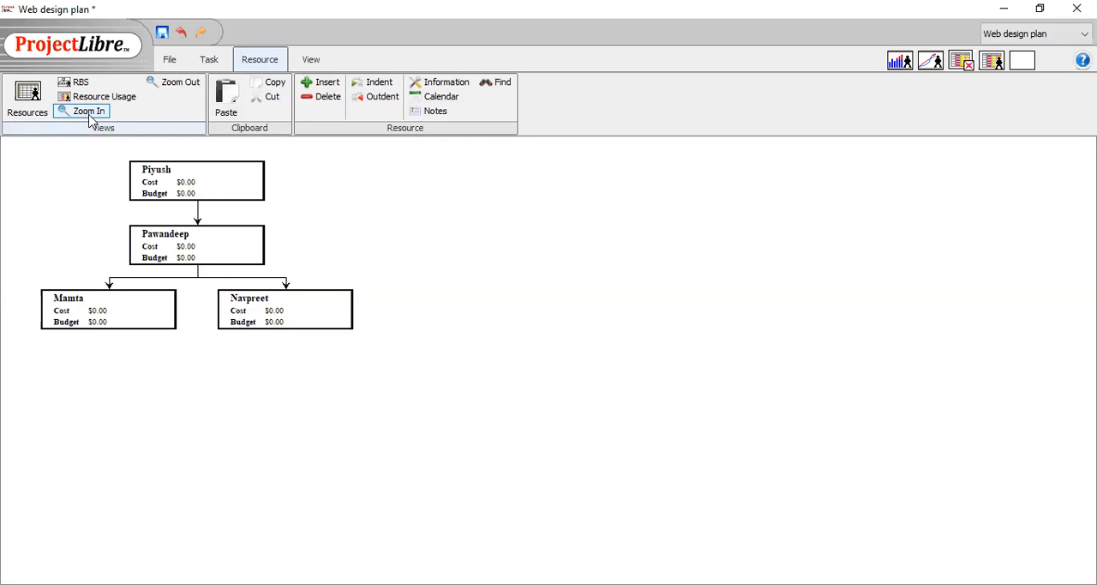
Return to the Gantt view, show the Resource Names column, and assign Pawandeep to the Meet customer task.
click(210, 61)
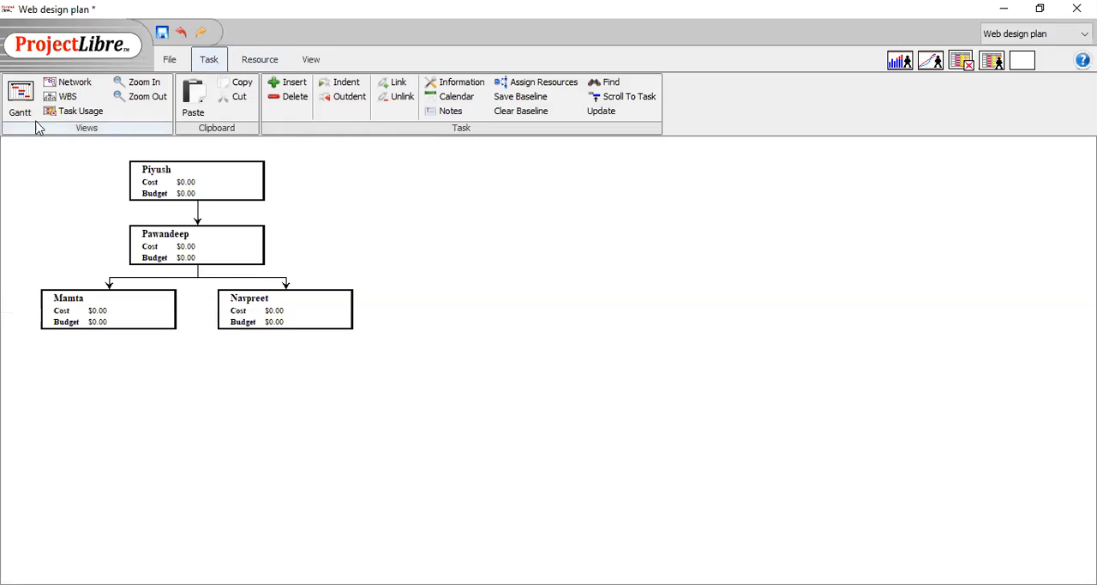
click(23, 91)
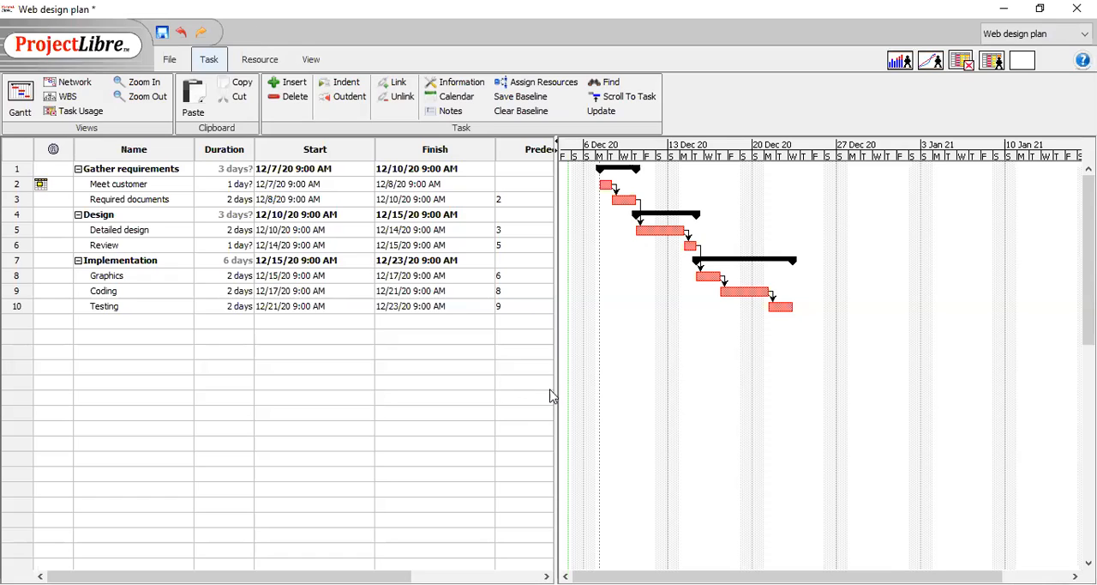
drag(555, 390, 714, 426)
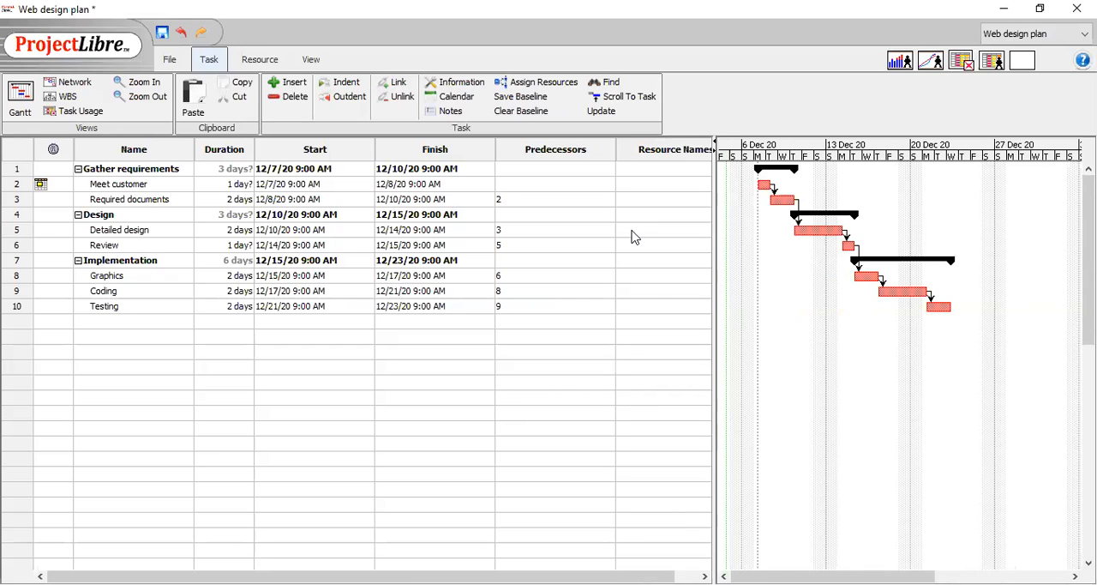
click(650, 173)
click(647, 179)
text(P)
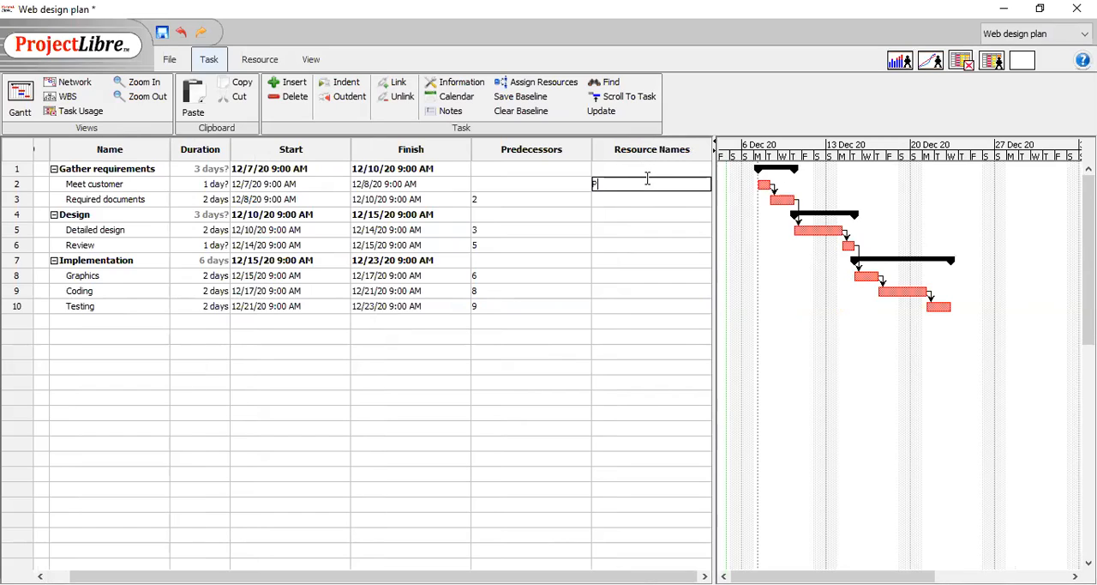
text(awandeep)
key(Return)
key(Return)
Assign Mamta to Required documents and Piyush to Detailed design.
key(Up)
text(Ma)
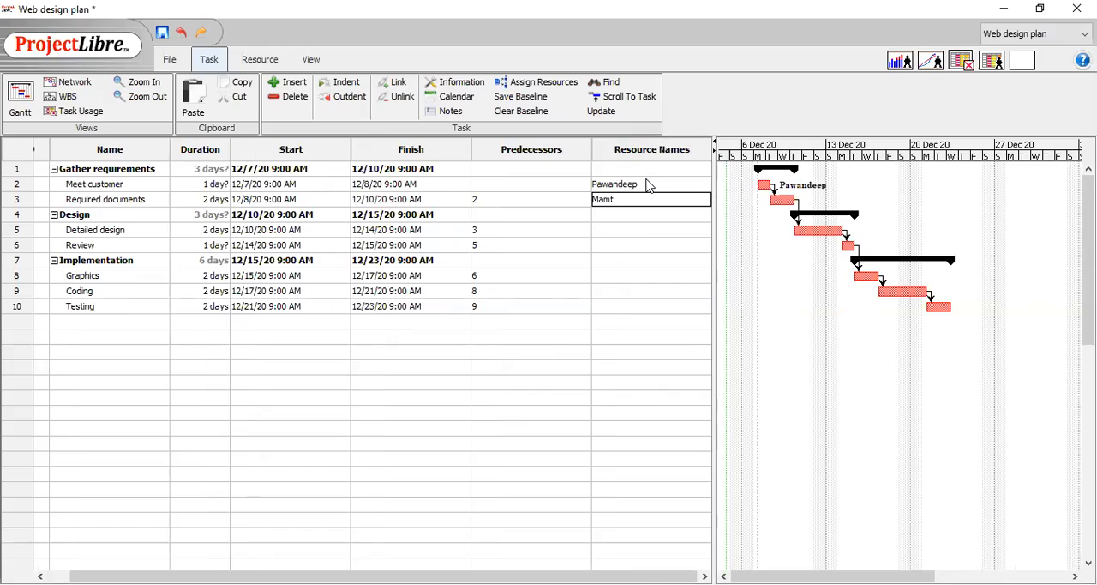
key(Return)
key(Down)
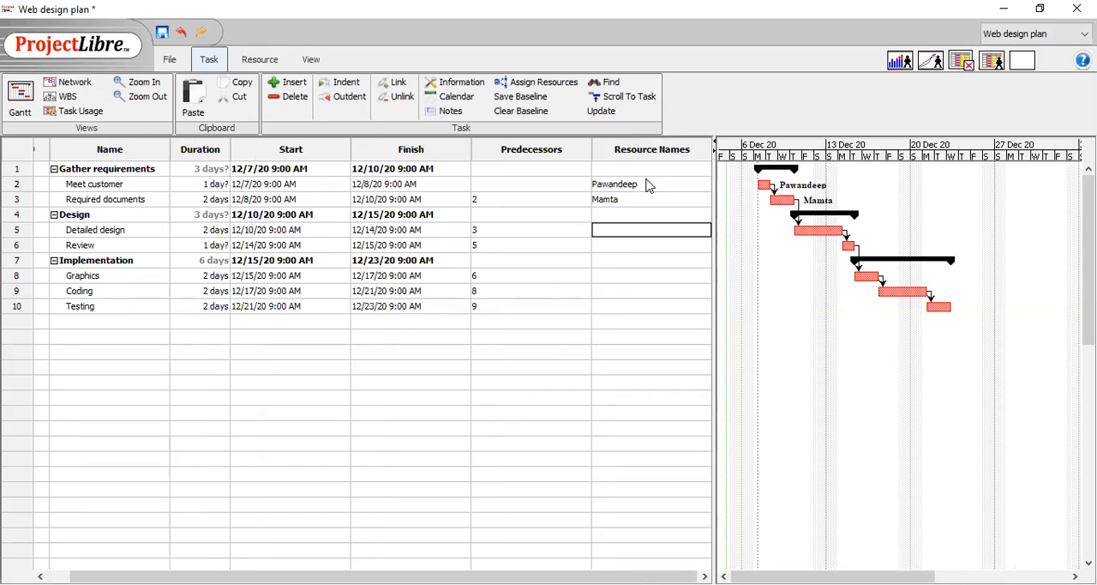
text(Piyush)
key(Return)
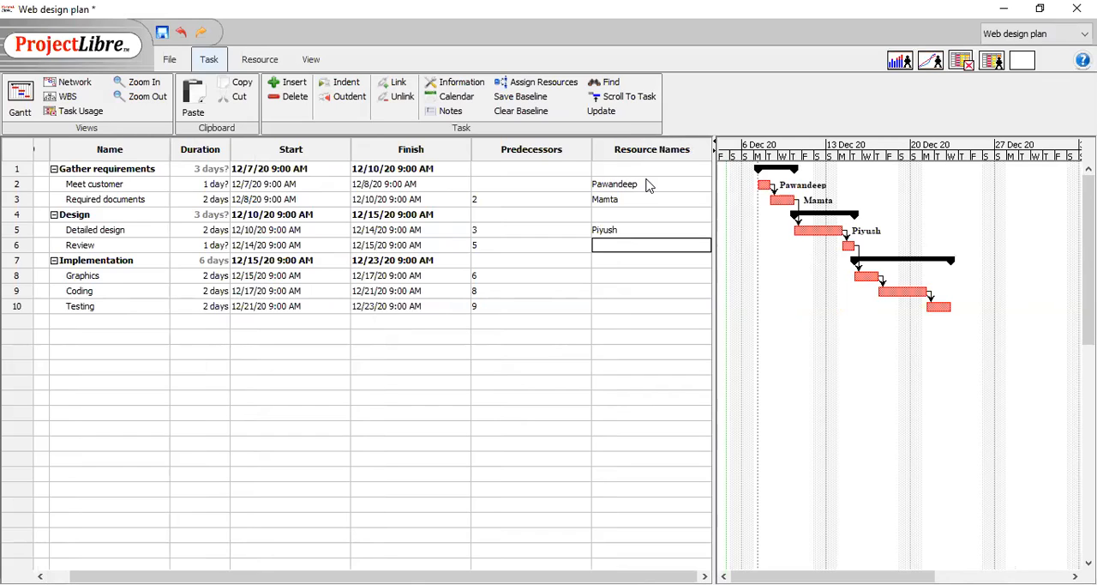
Assign Navpreet to the Review task and Mamta to the Graphics task.
text(Navpreet)
click(609, 276)
text(Mamta)
key(Return)
Assign Piyush to the Coding task and Navpreet to the Testing task.
text(Piyush)
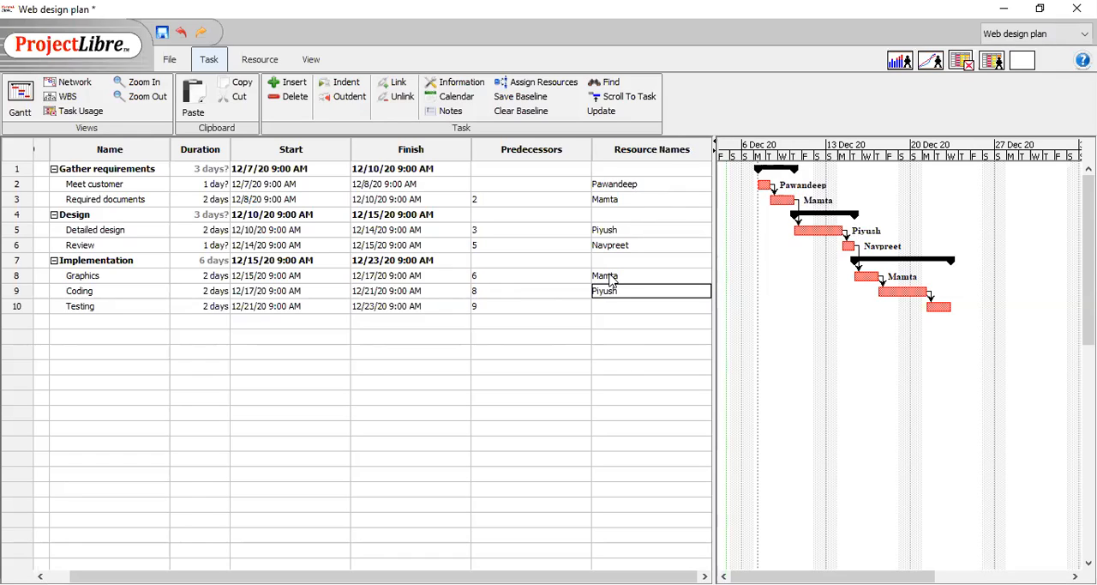
click(611, 306)
text(Navp)
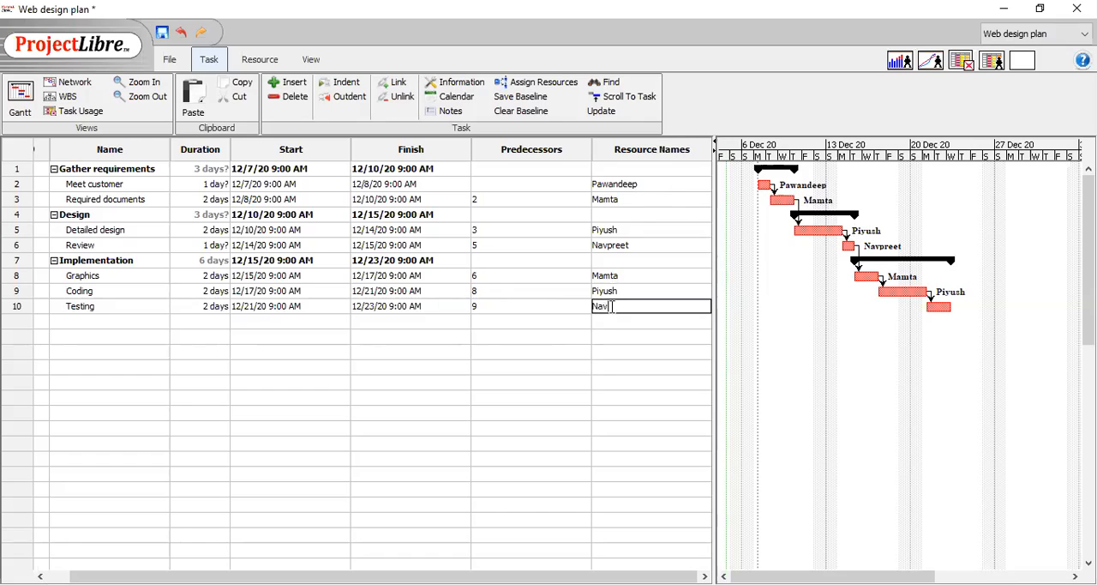
text(reet)
key(Return)
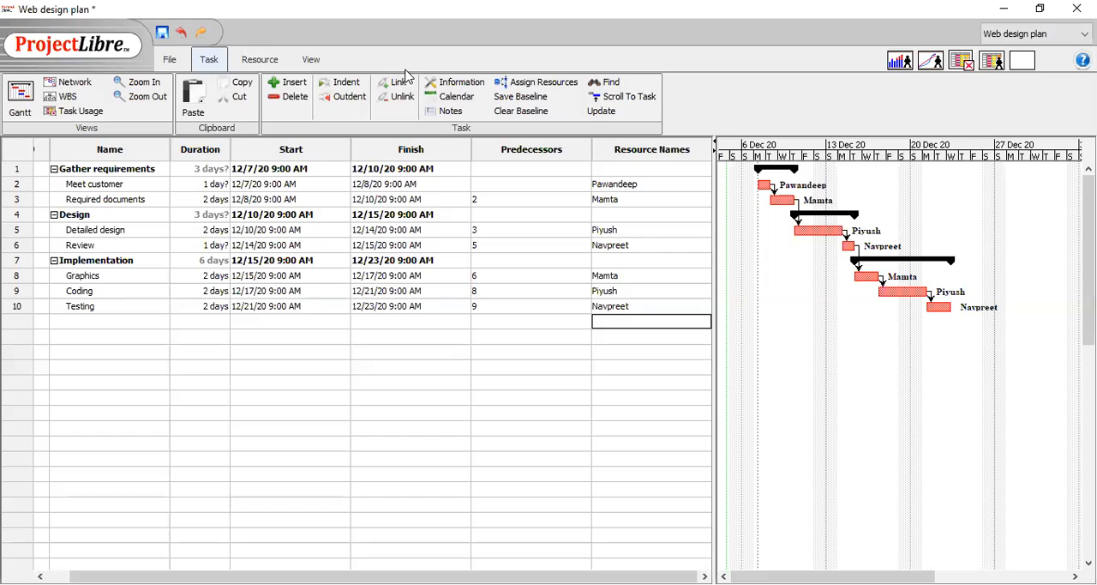
Display the project's work breakdown structure in the WBS view.
click(74, 101)
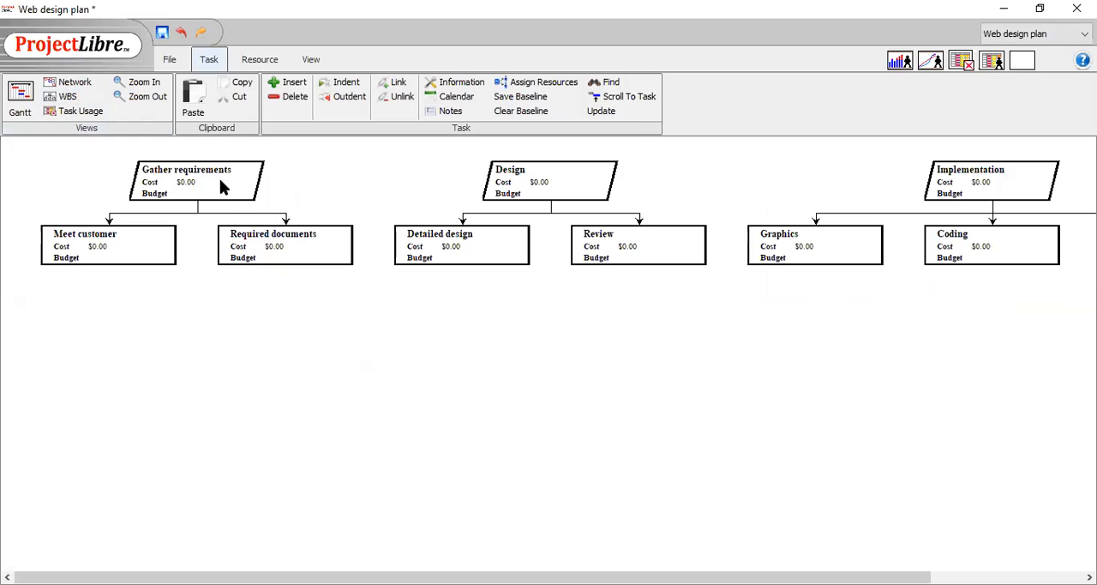
mouse_move(377, 577)
mouse_down()
mouse_move(531, 577)
mouse_move(377, 577)
mouse_up()
Open the Task Usage view together with the resource workload pane.
click(76, 111)
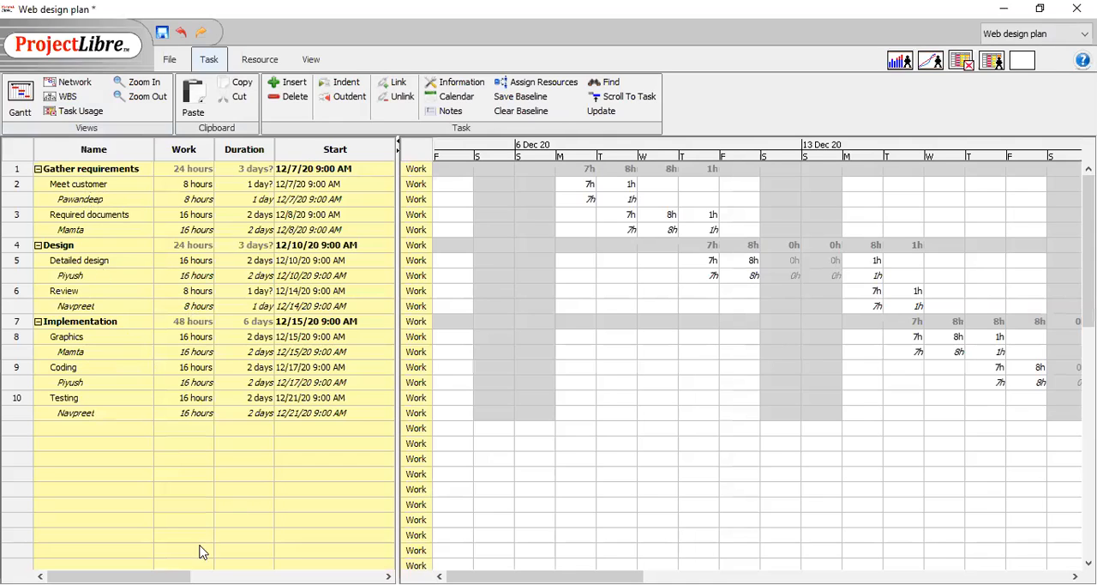
mouse_move(171, 576)
mouse_down()
mouse_move(364, 575)
mouse_move(170, 576)
mouse_up()
click(900, 62)
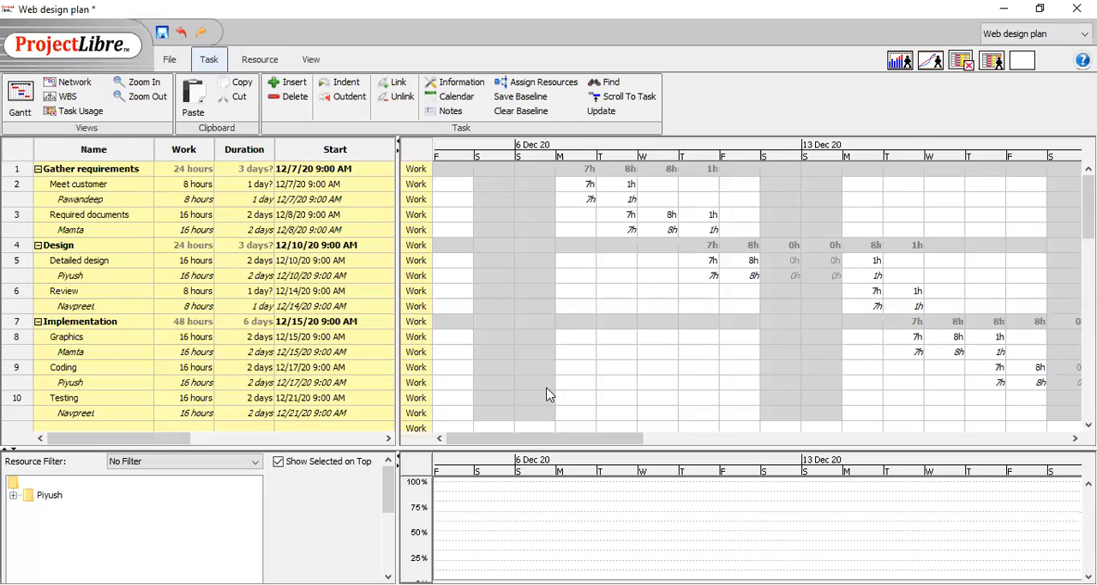
Expand the resource tree and inspect each team member's workload histogram in turn.
click(49, 503)
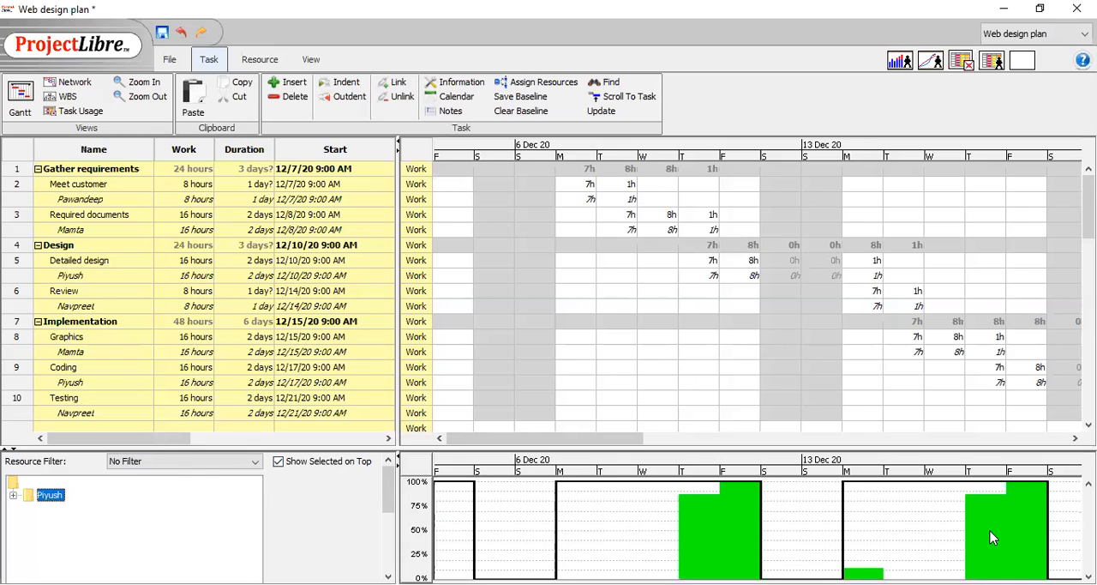
double_click(49, 500)
click(57, 509)
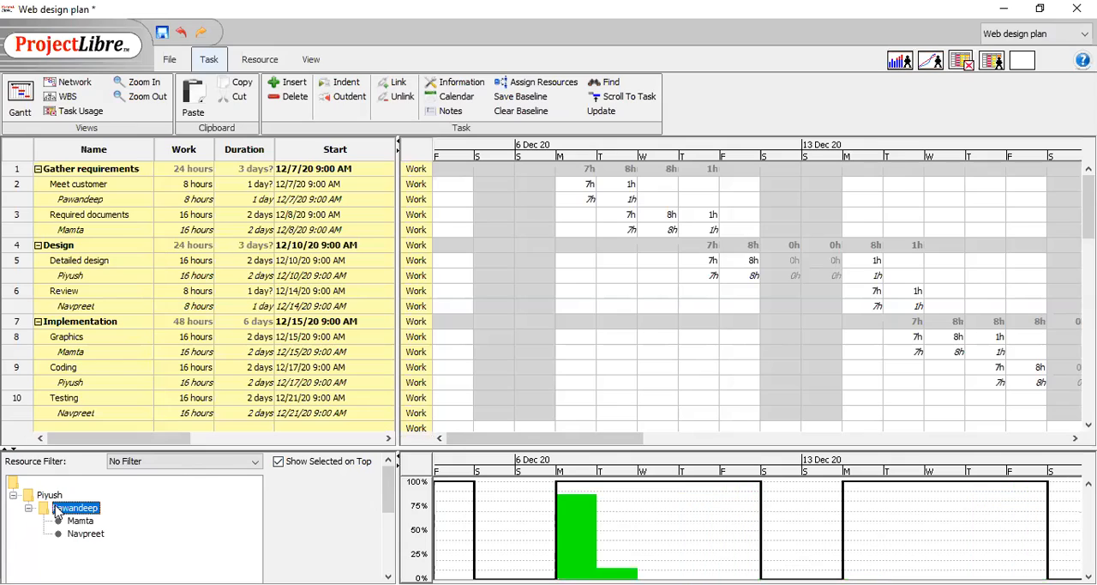
click(69, 521)
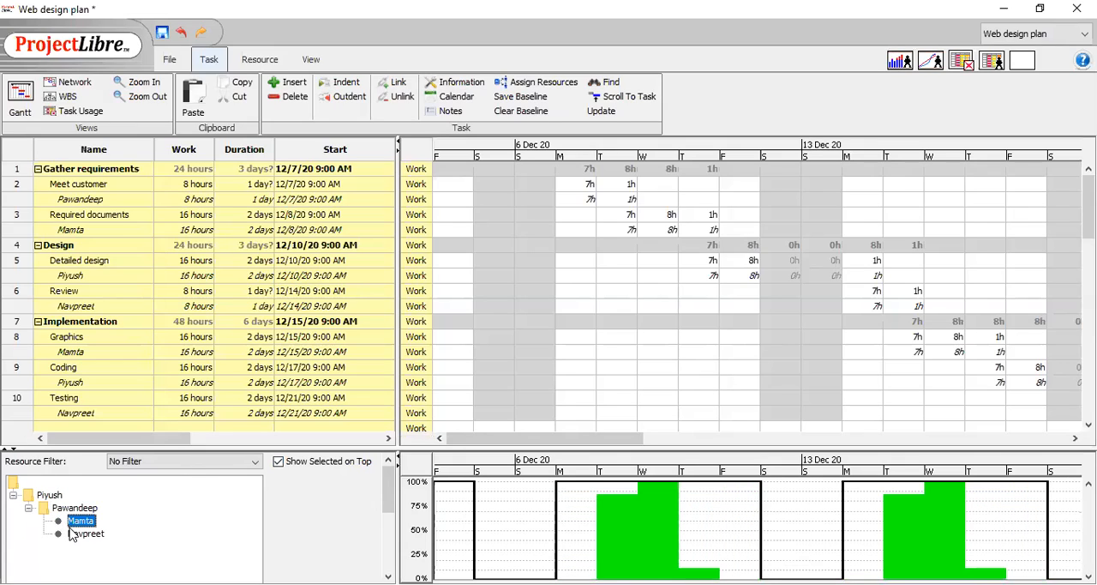
click(73, 534)
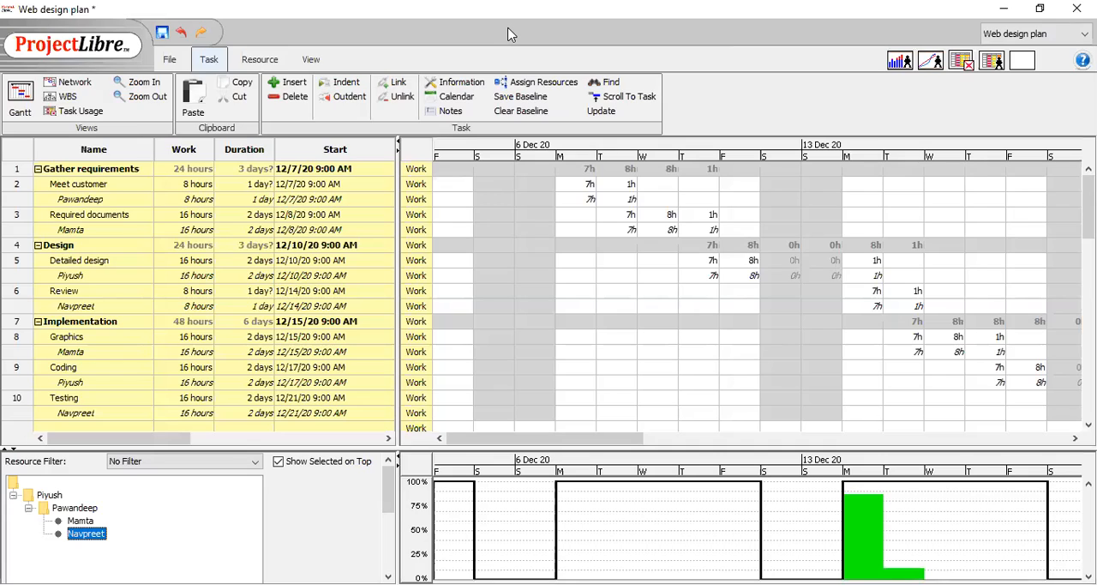
Return to the Gantt view and set the Meet customer task's percent complete to 100% in its task information.
click(170, 60)
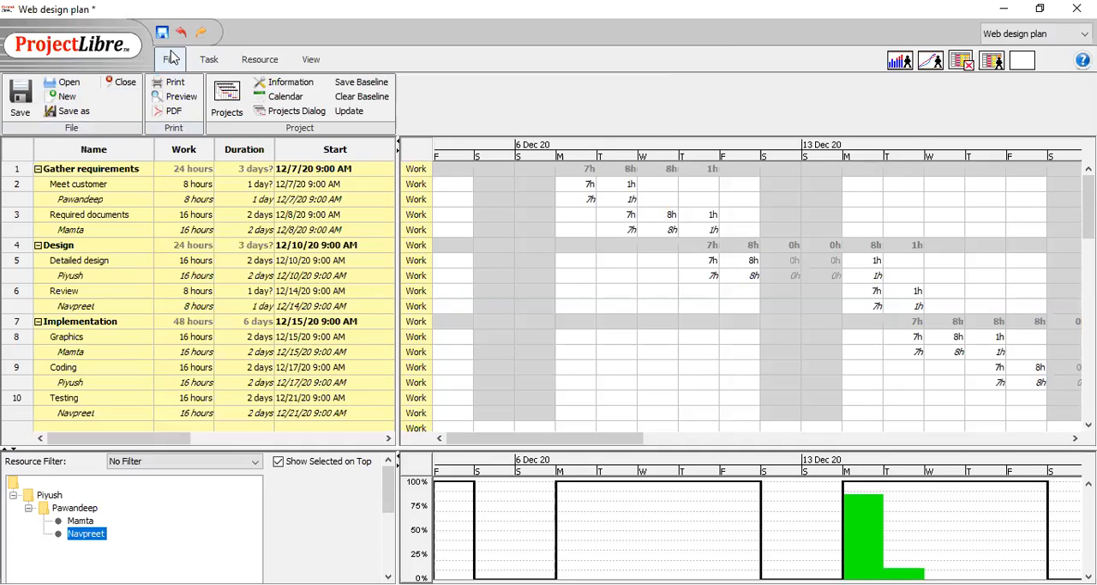
click(209, 60)
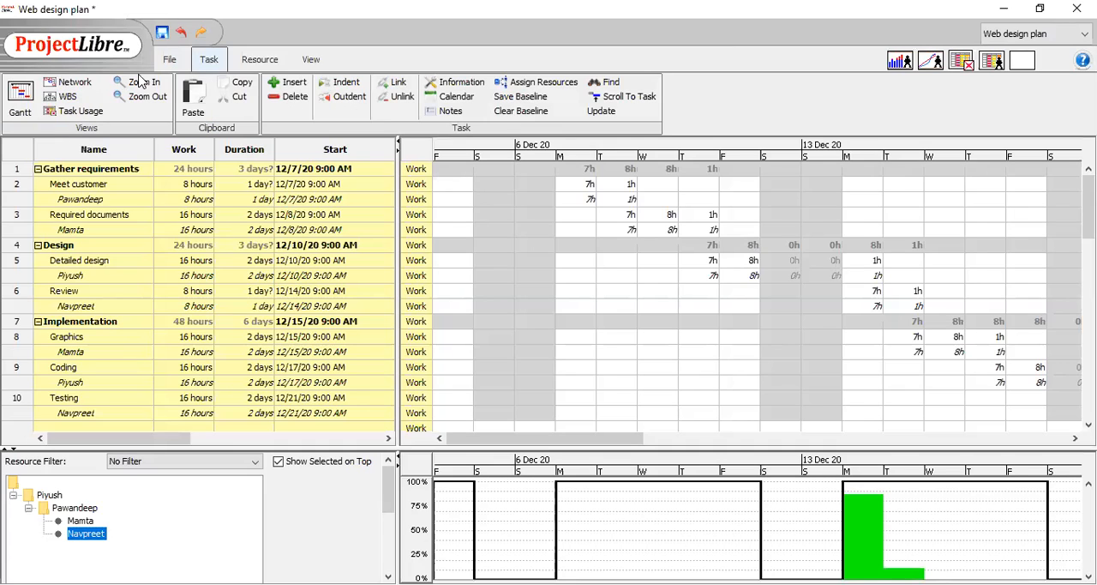
click(22, 96)
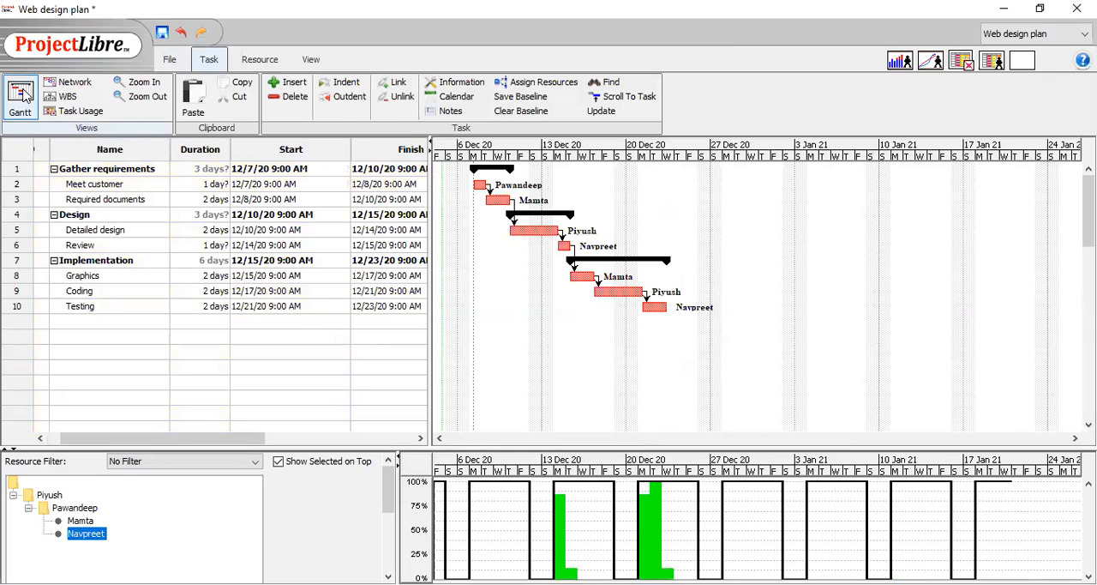
click(43, 172)
double_click(43, 173)
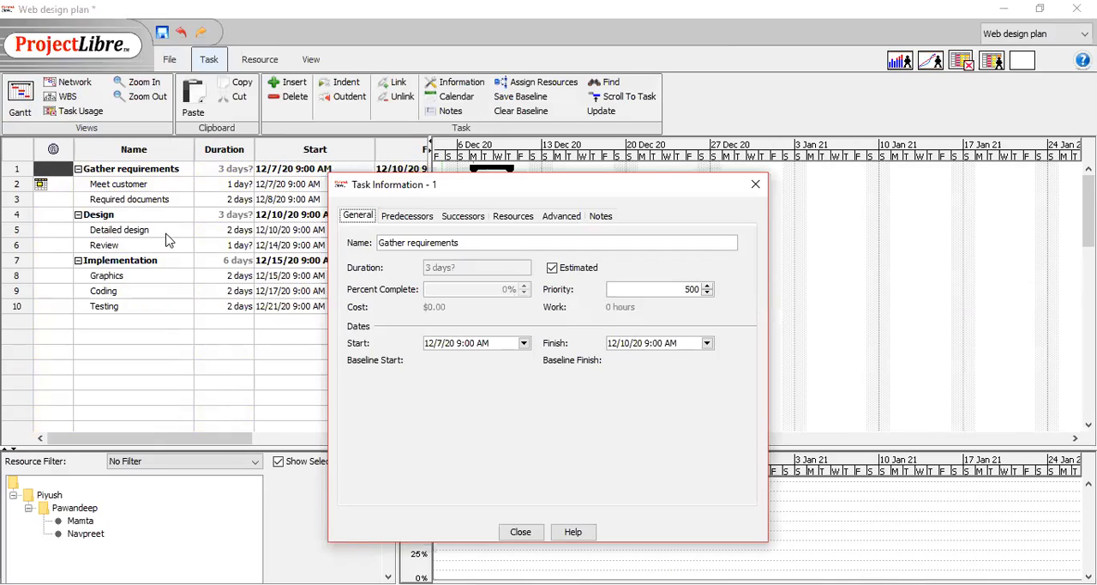
click(47, 182)
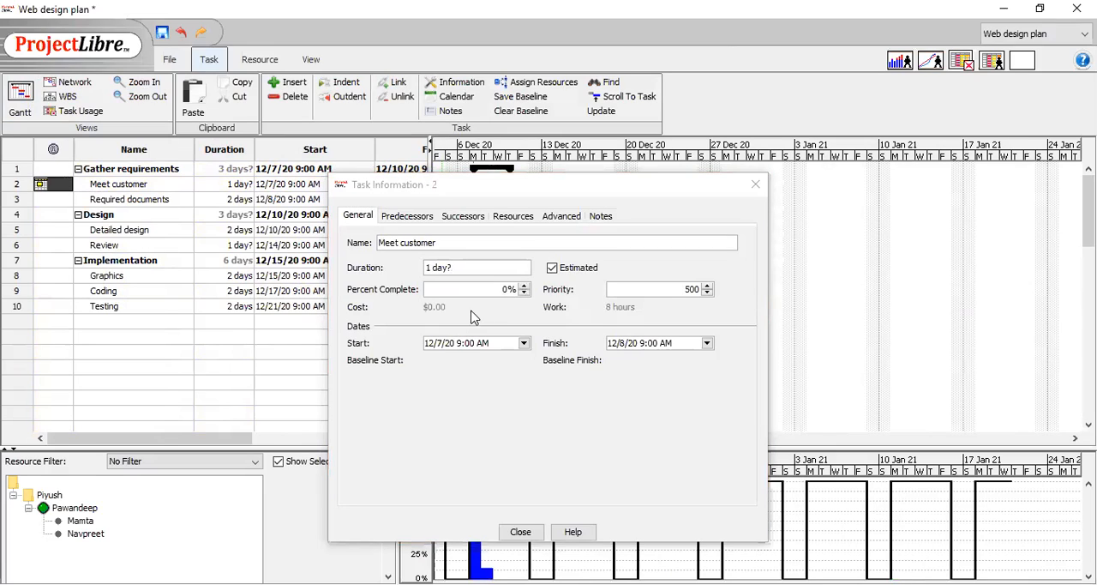
click(503, 291)
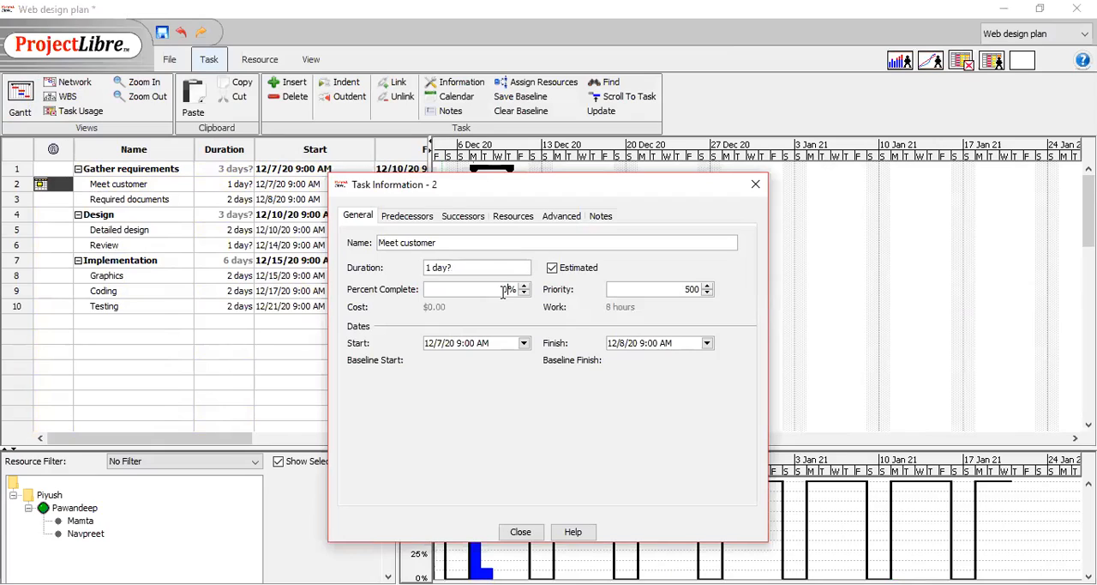
text(100)
key(BackSpace)
key(BackSpace)
key(BackSpace)
key(BackSpace)
text(100)
key(Return)
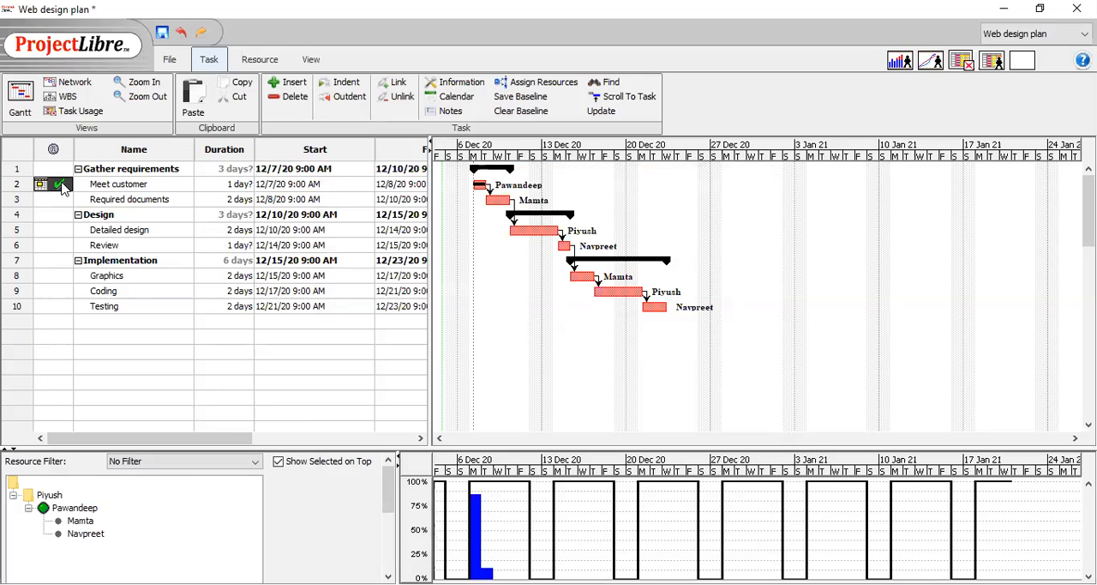
mouse_move(67, 185)
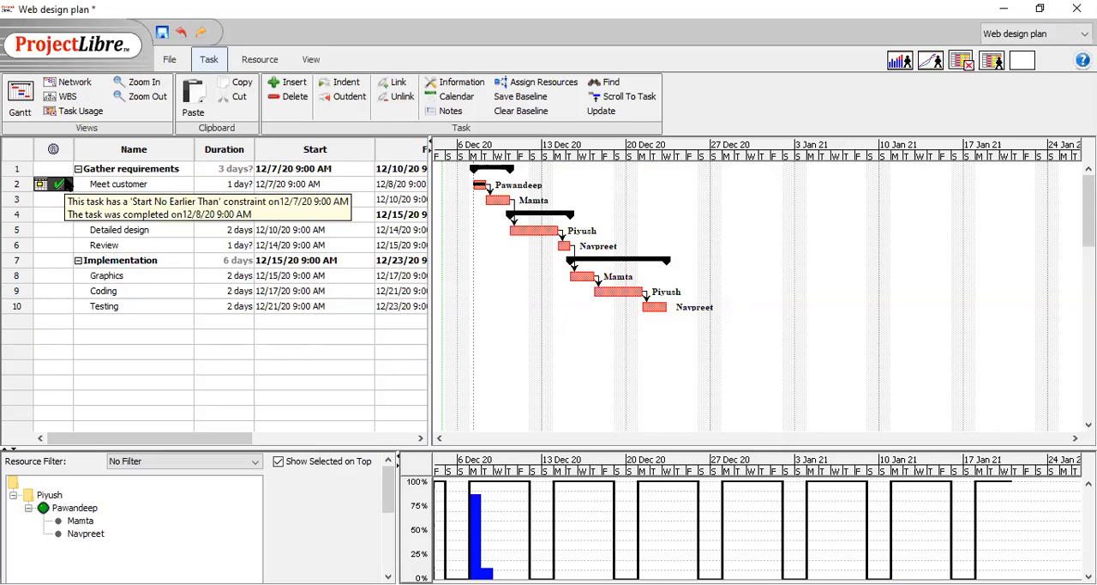